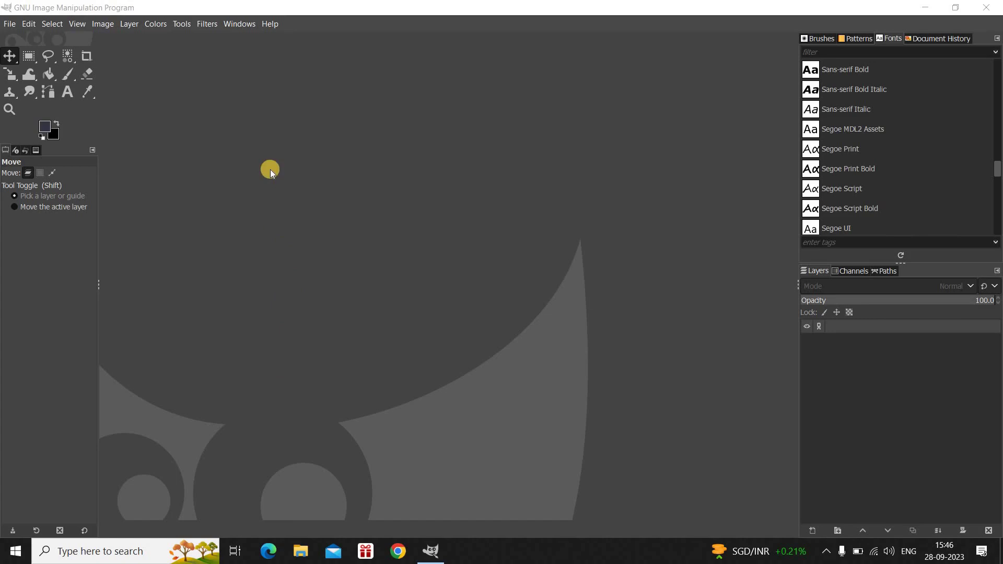
Start a new image and set its size to 1920 × 1080 pixels.
{"action": "left_click", "coordinate": [270, 169]}
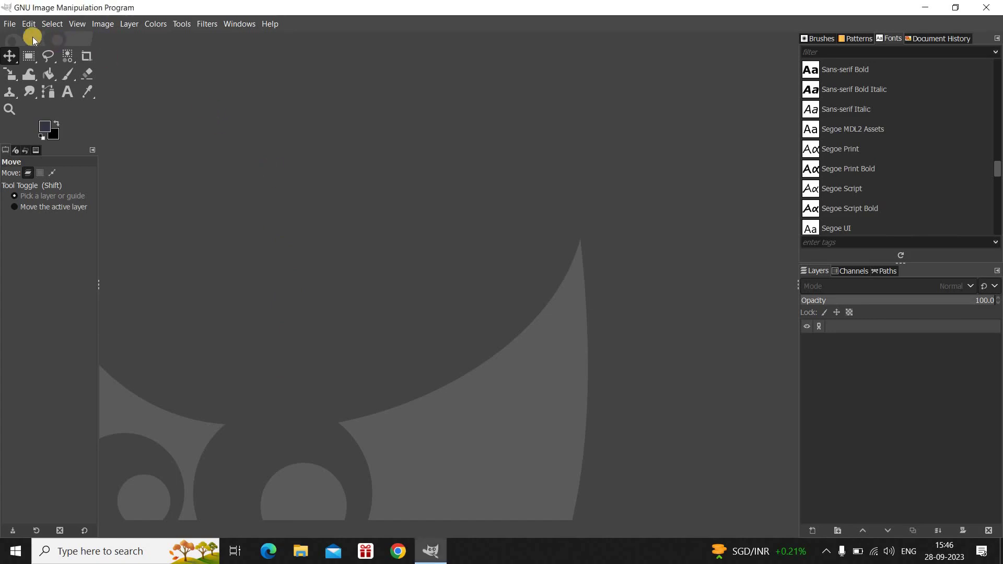
{"action": "left_click", "coordinate": [9, 24]}
{"action": "left_click", "coordinate": [14, 36]}
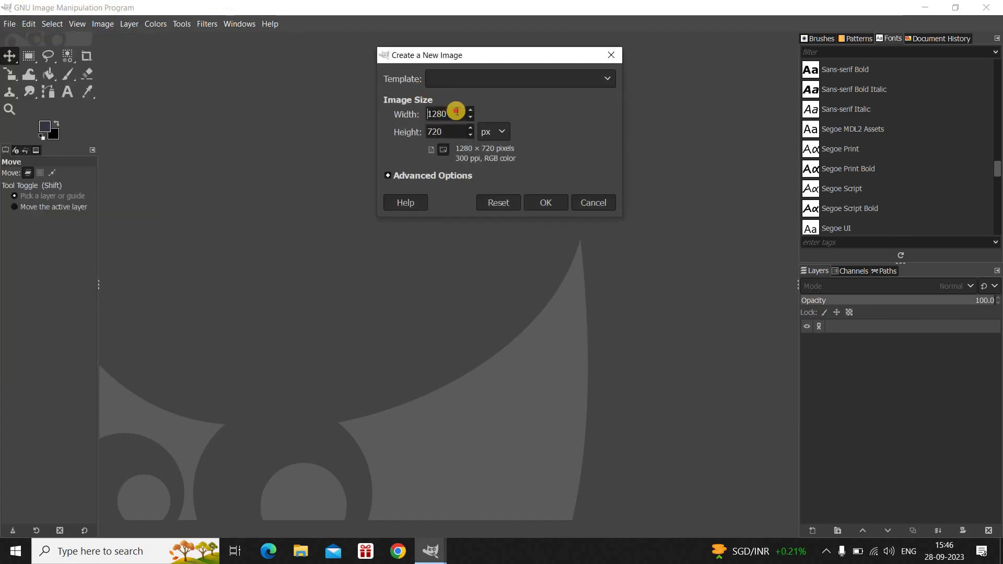
{"action": "left_click", "coordinate": [457, 111]}
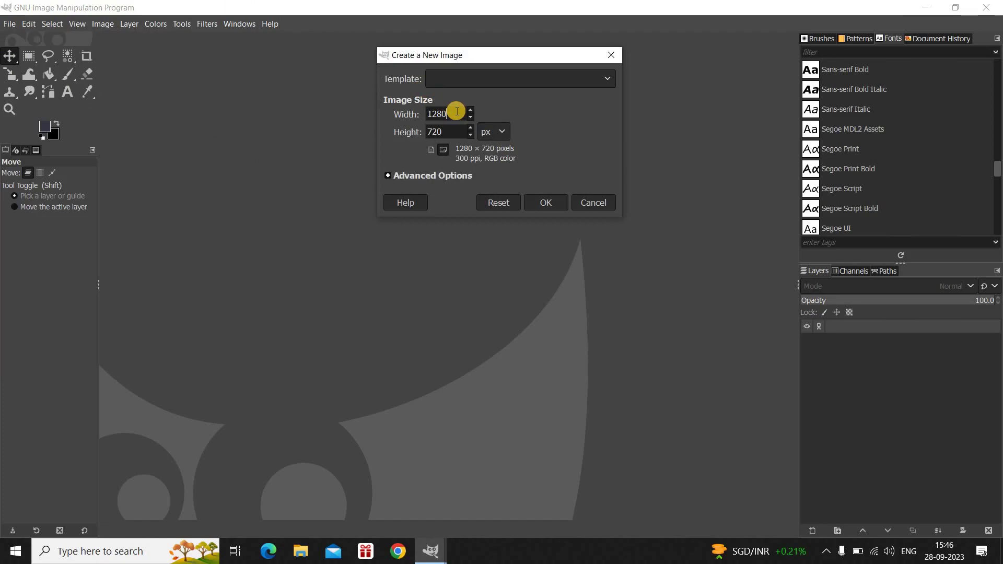
{"action": "key", "text": "BackSpace"}
{"action": "key", "text": "BackSpace"}
{"action": "key", "text": "BackSpace"}
{"action": "key", "text": "BackSpace"}
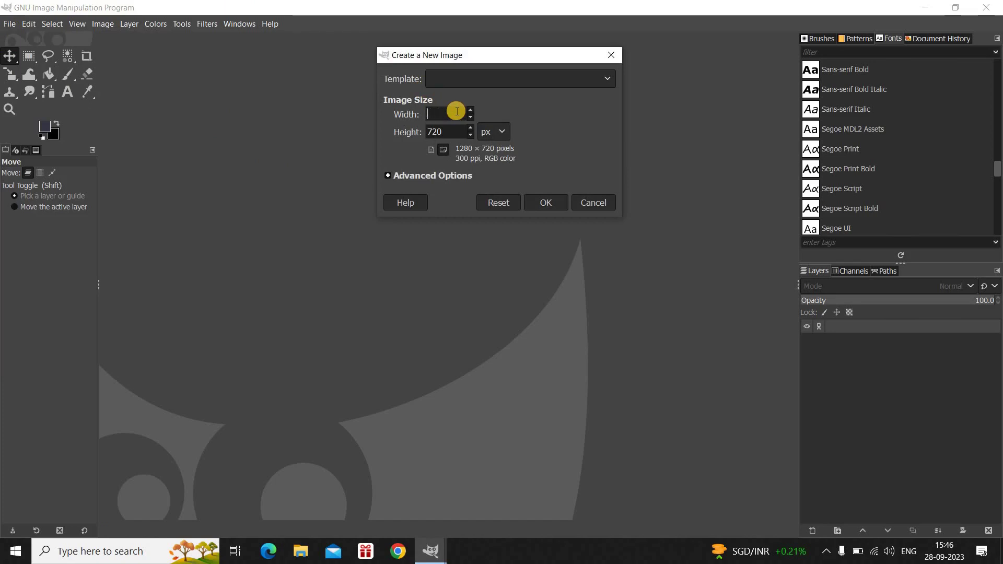
{"action": "type", "text": "1920"}
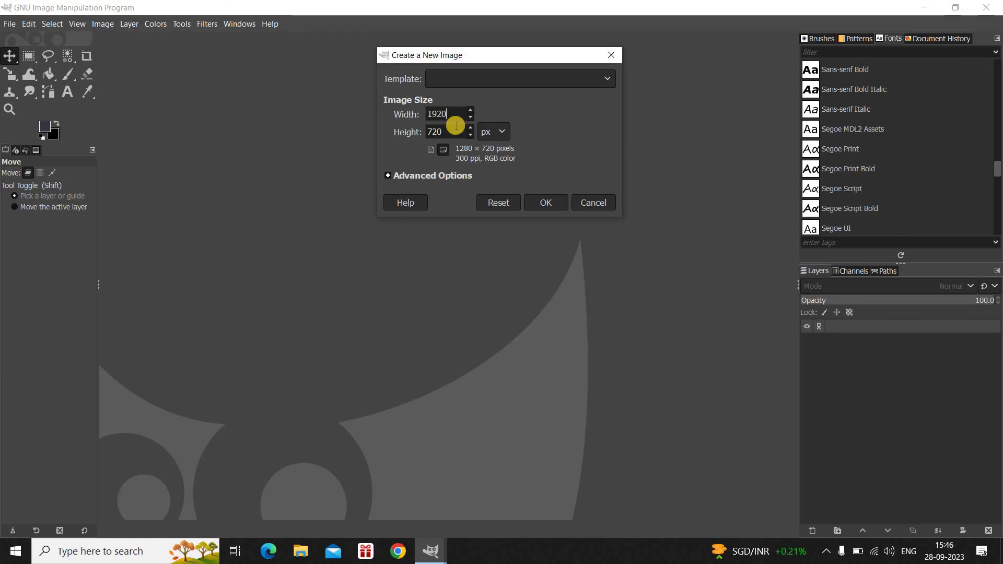
{"action": "left_click", "coordinate": [458, 132]}
{"action": "key", "text": "BackSpace"}
{"action": "key", "text": "BackSpace"}
{"action": "key", "text": "BackSpace"}
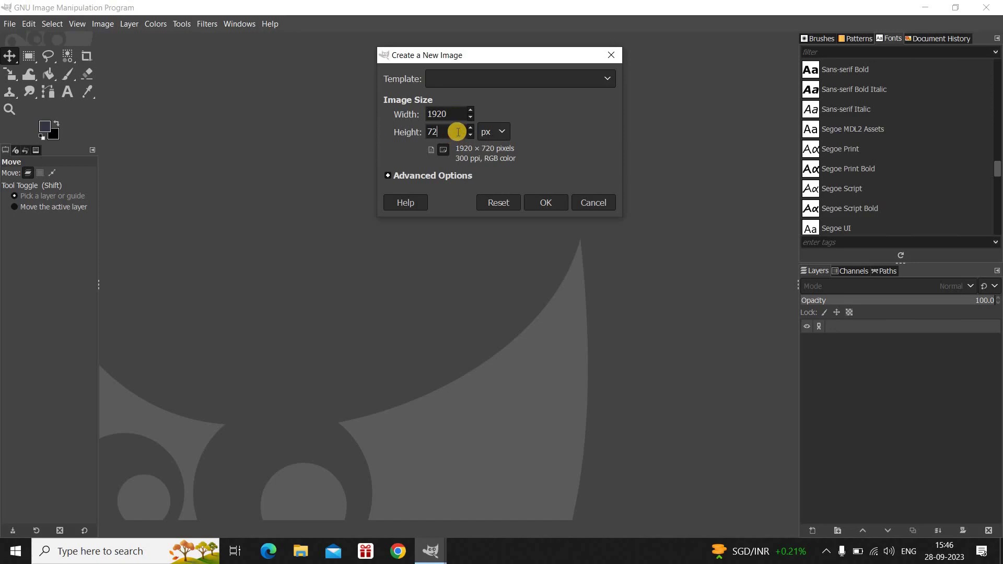
{"action": "type", "text": "1080"}
Set the background fill to White and create the image.
{"action": "left_click", "coordinate": [431, 176]}
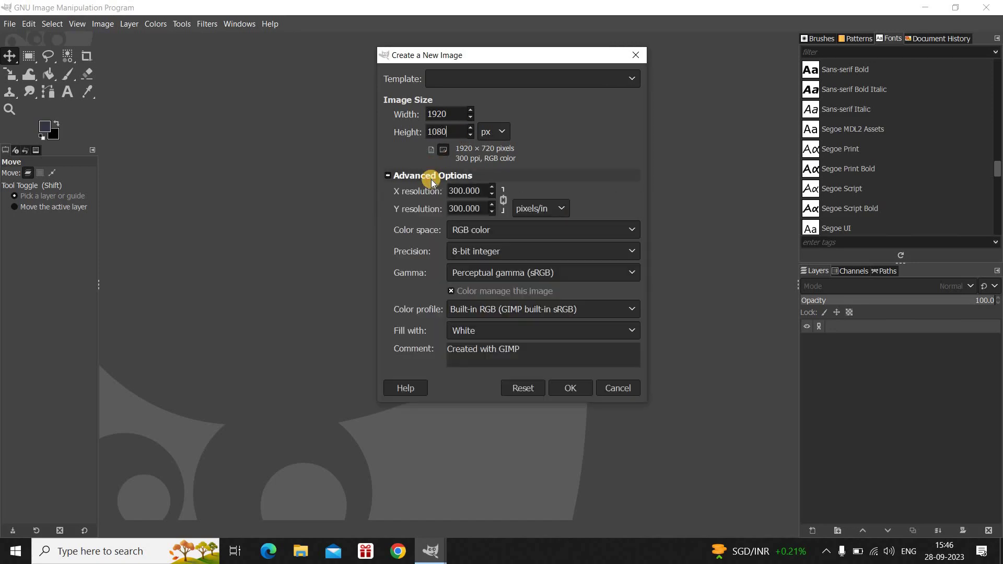
{"action": "left_click", "coordinate": [502, 332]}
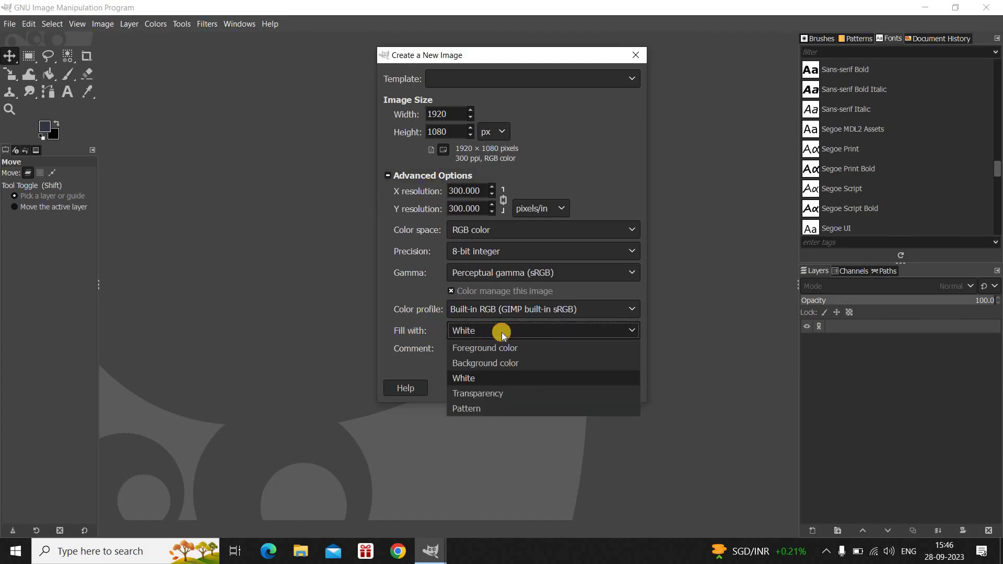
{"action": "left_click", "coordinate": [507, 377]}
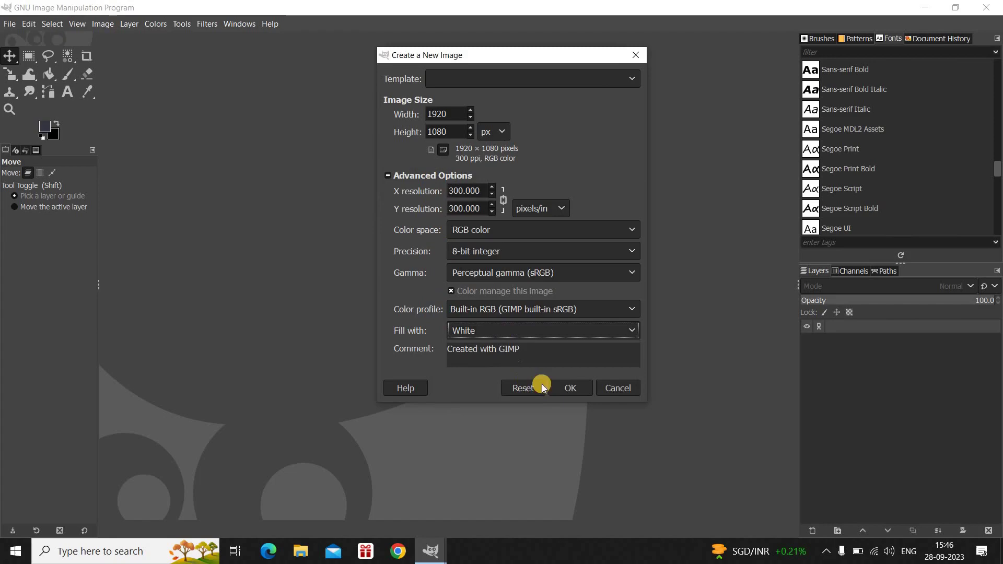
{"action": "left_click", "coordinate": [569, 388]}
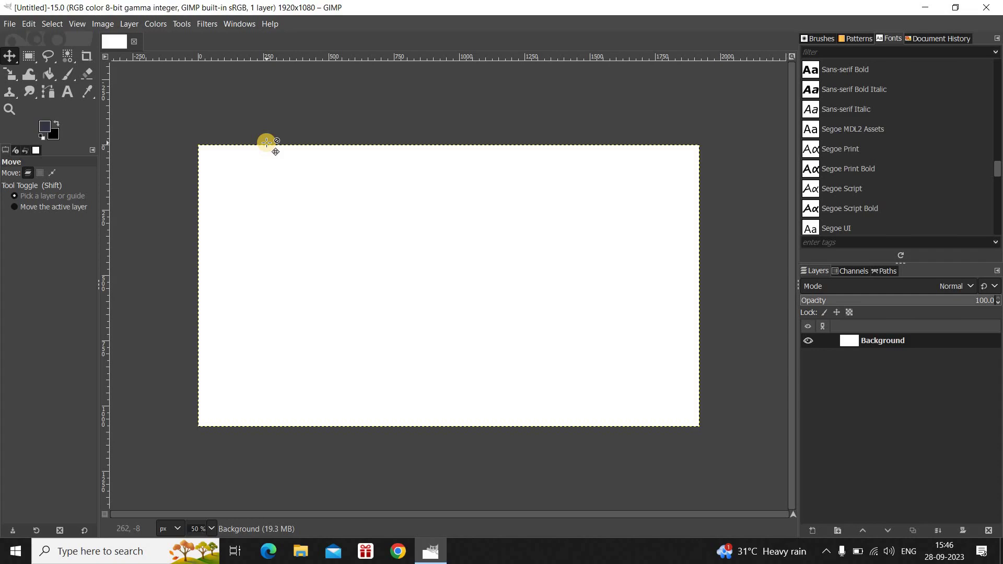
Add a horizontal guide at 20% with New Guide (by Percent).
{"action": "left_click", "coordinate": [105, 22]}
{"action": "mouse_move", "coordinate": [148, 341]}
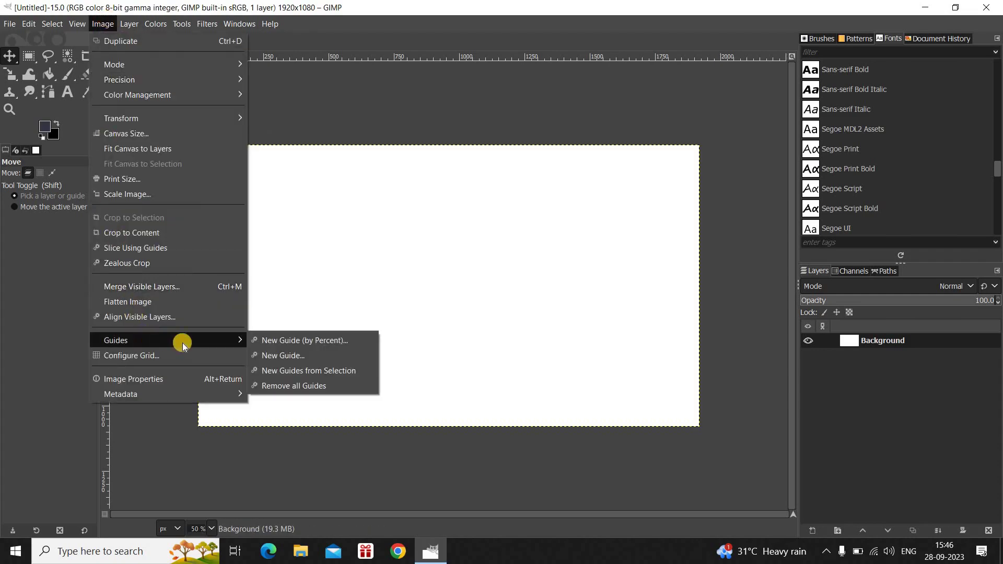
{"action": "left_click", "coordinate": [317, 340]}
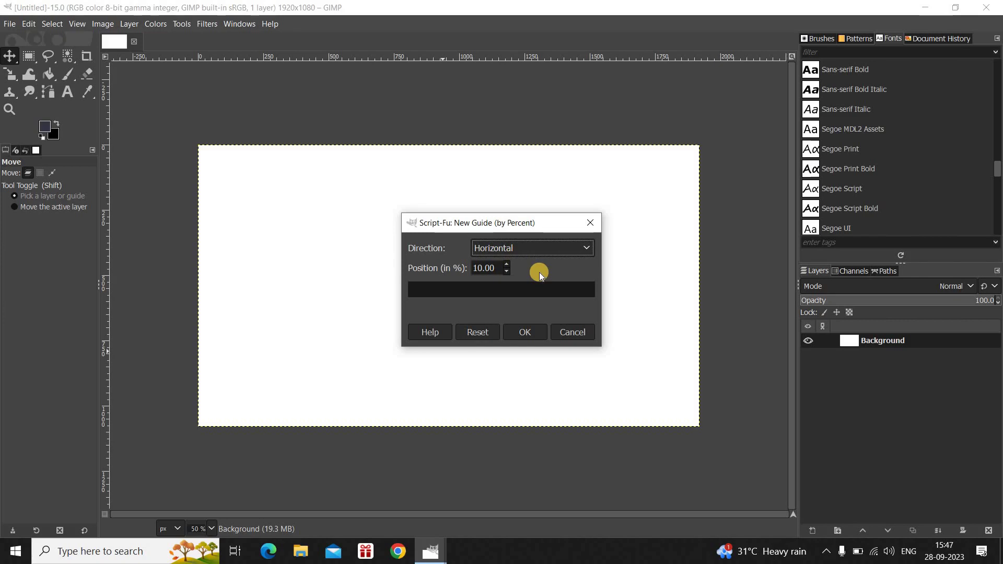
{"action": "left_click", "coordinate": [480, 269]}
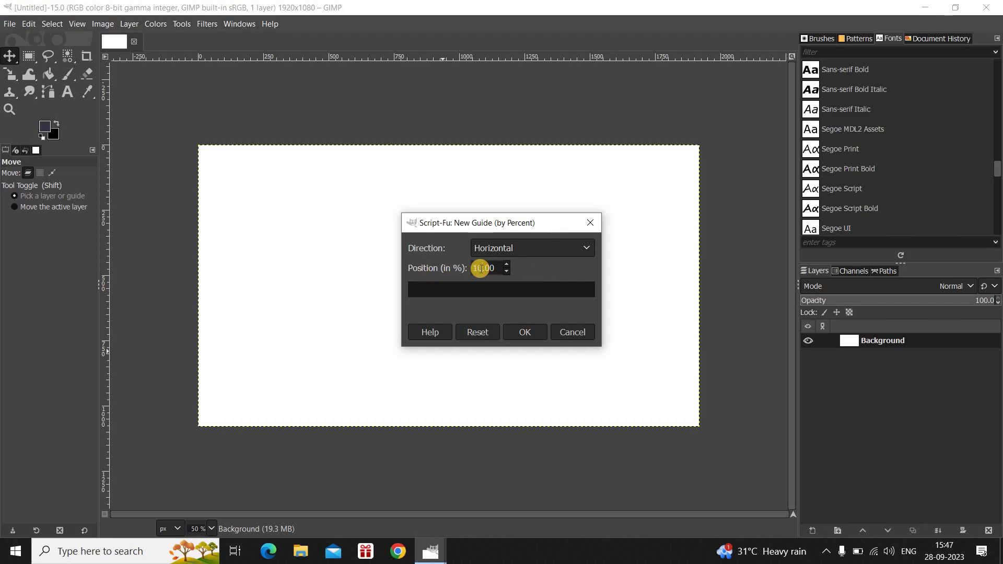
{"action": "key", "text": "BackSpace"}
{"action": "type", "text": "2"}
{"action": "left_click", "coordinate": [528, 329]}
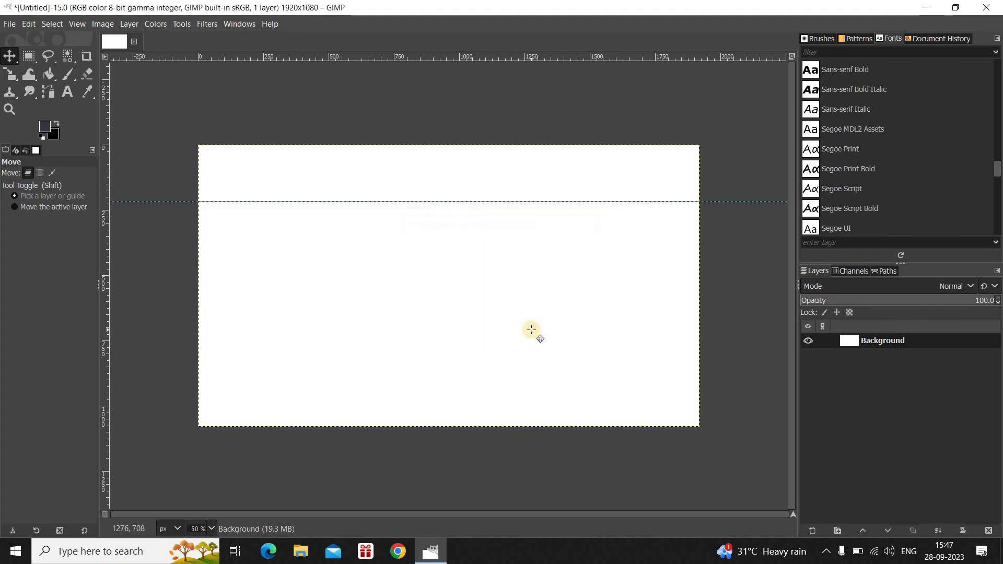
Add horizontal guides at 50% and 80%, then re-show the percent-guide dialog.
{"action": "key", "text": "ctrl+shift+f"}
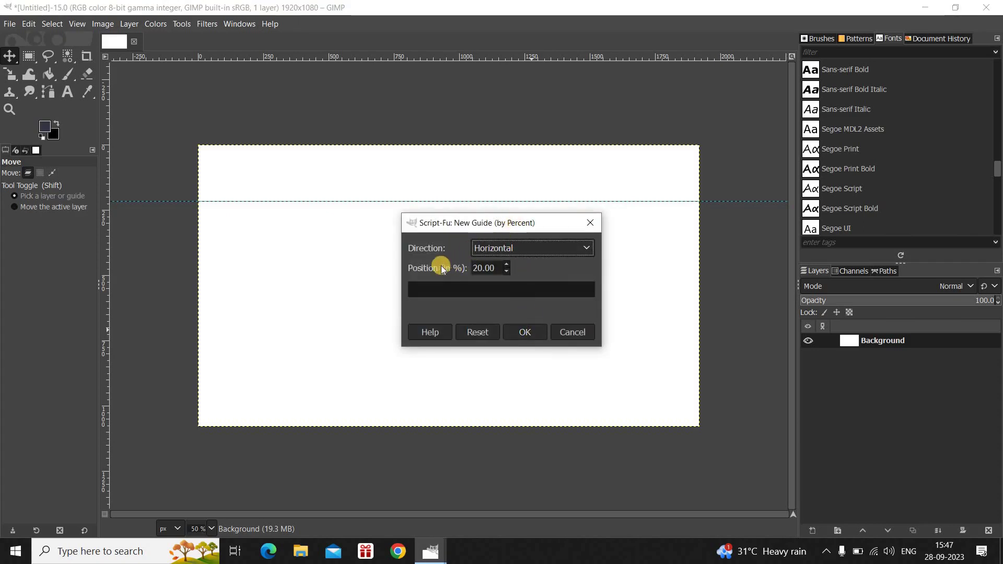
{"action": "left_click", "coordinate": [477, 267]}
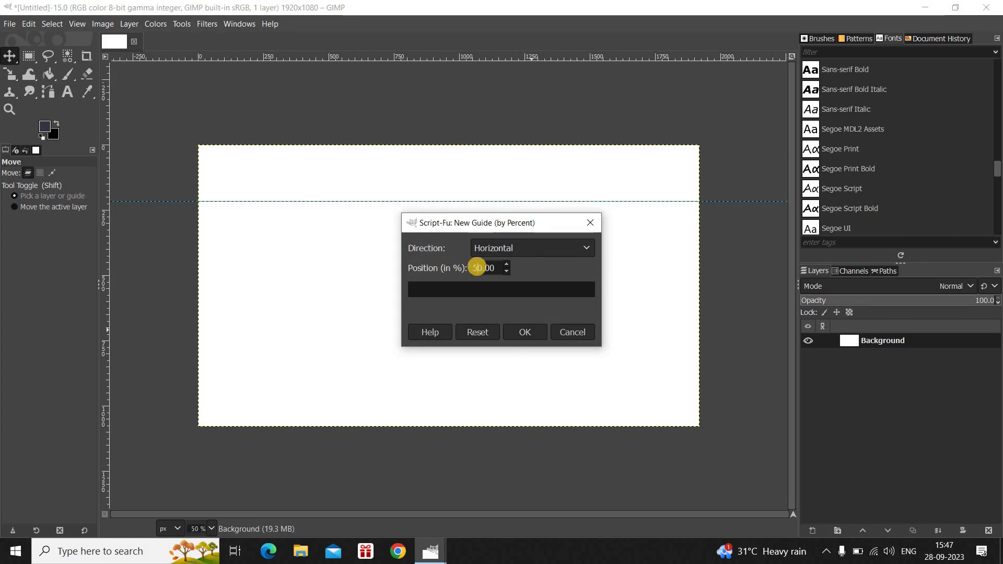
{"action": "key", "text": "BackSpace"}
{"action": "type", "text": "5"}
{"action": "left_click", "coordinate": [520, 332]}
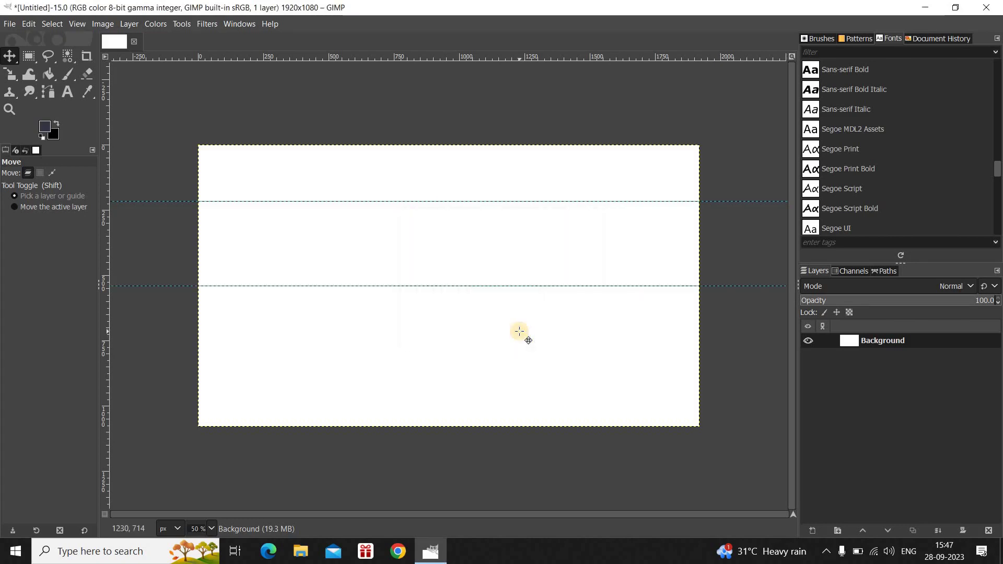
{"action": "key", "text": "ctrl+shift+f"}
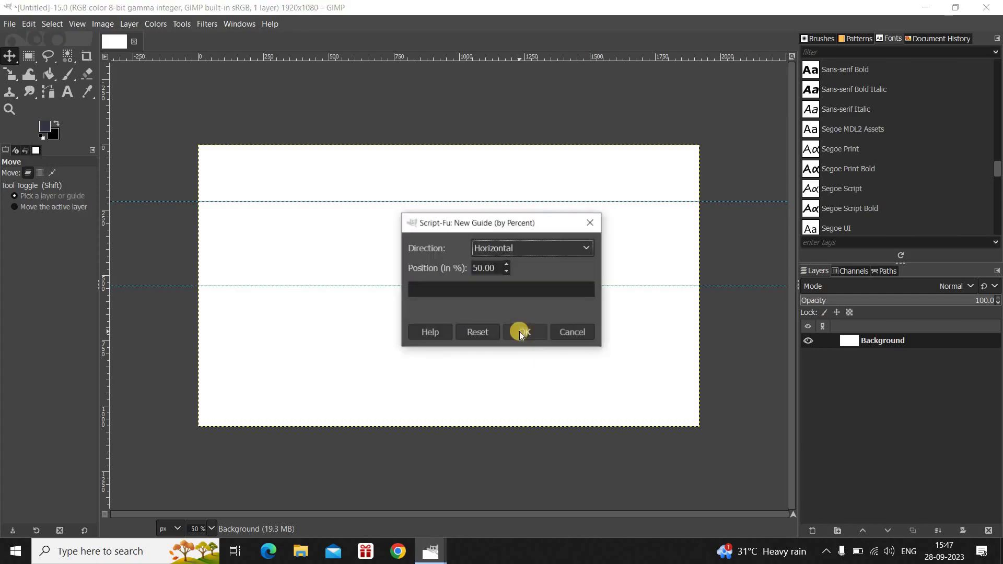
{"action": "left_click", "coordinate": [479, 268]}
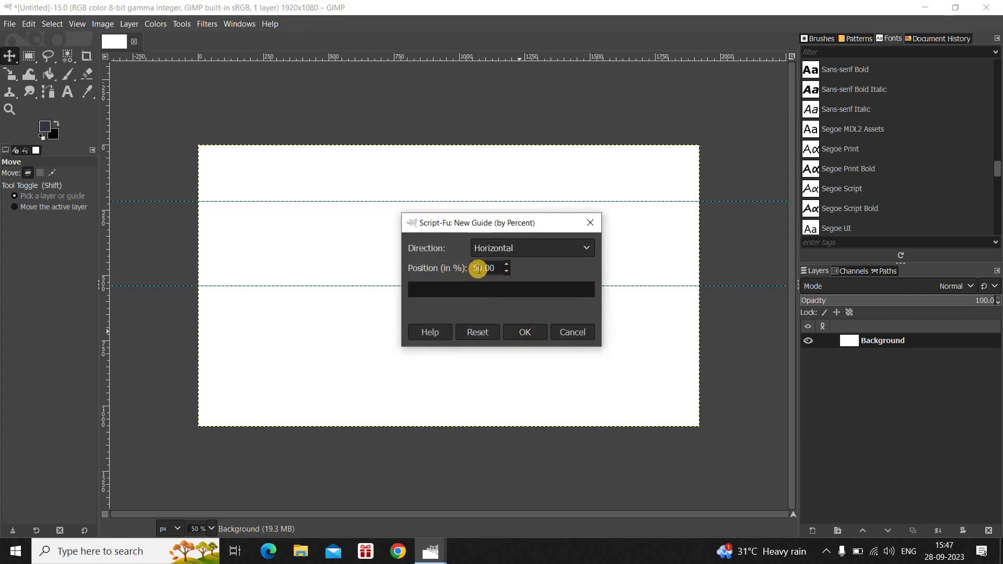
{"action": "key", "text": "BackSpace"}
{"action": "type", "text": "8"}
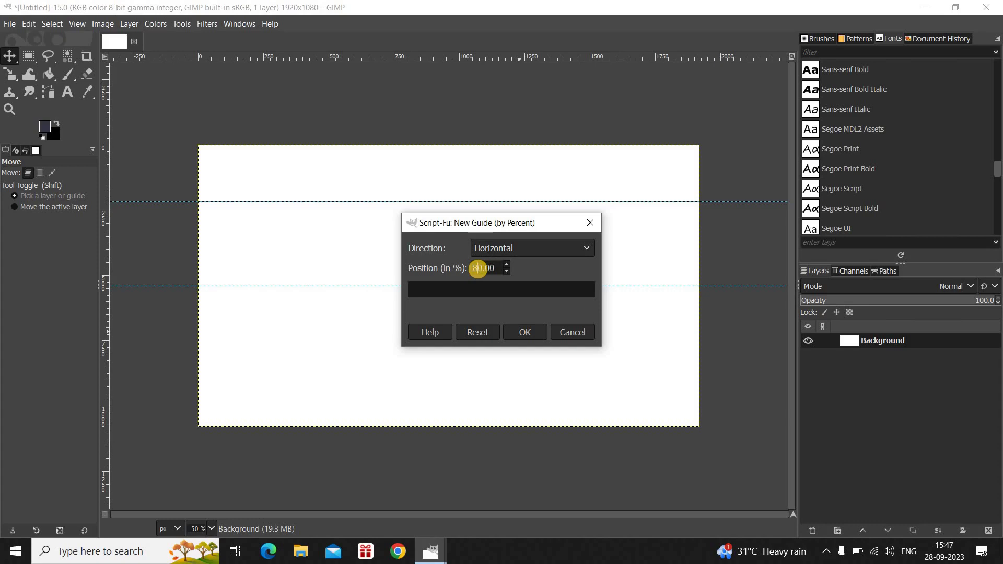
{"action": "left_click", "coordinate": [533, 340]}
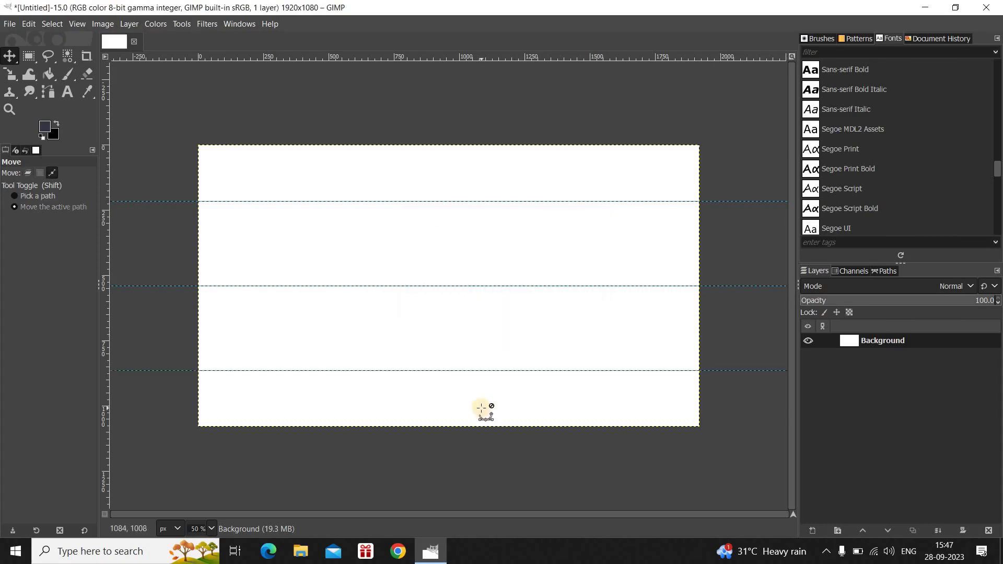
{"action": "key", "text": "ctrl+shift+f"}
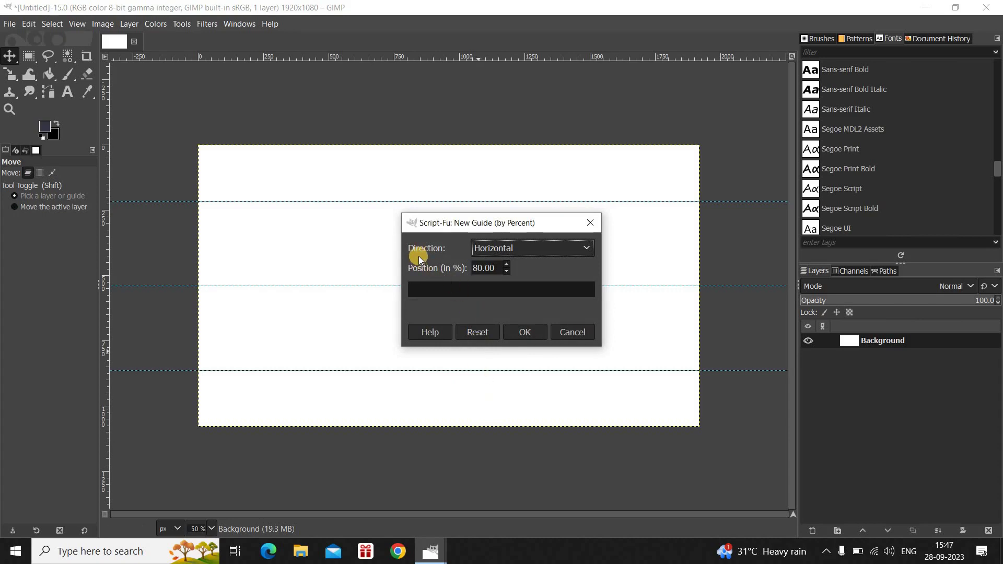
Switch the guide direction to Vertical and add a guide at 10%.
{"action": "left_click", "coordinate": [542, 246]}
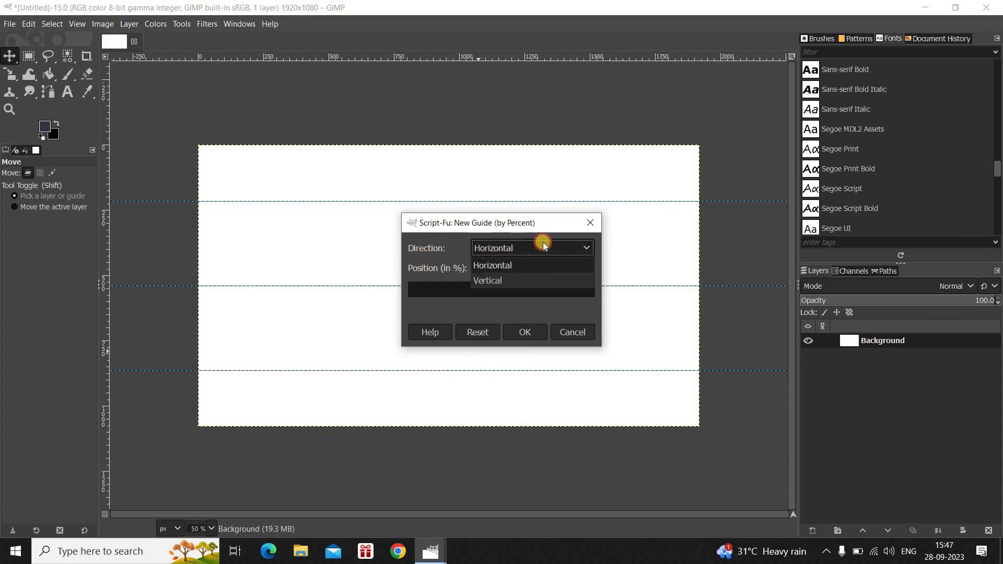
{"action": "left_click", "coordinate": [552, 278]}
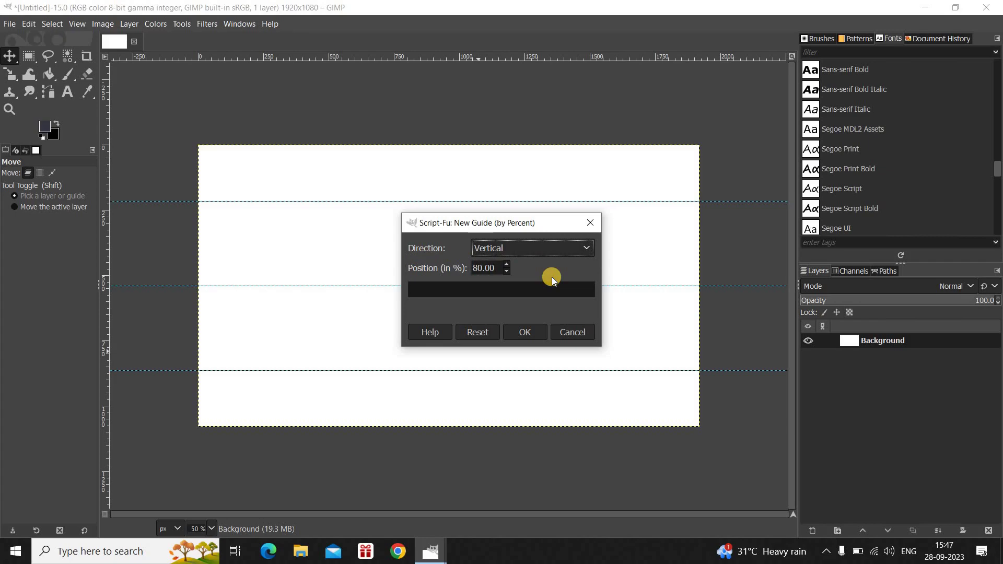
{"action": "left_click", "coordinate": [479, 267]}
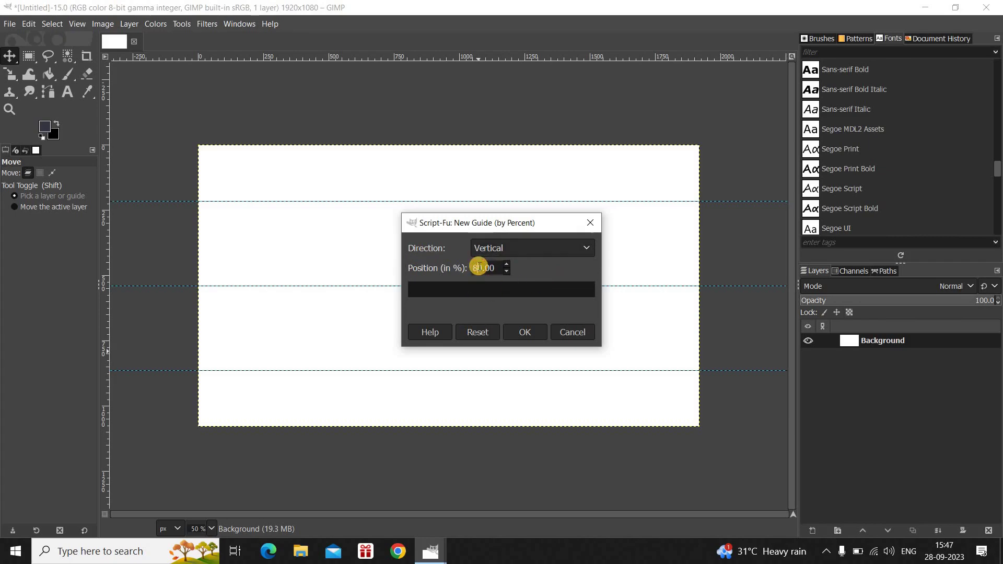
{"action": "key", "text": "BackSpace"}
{"action": "type", "text": "1"}
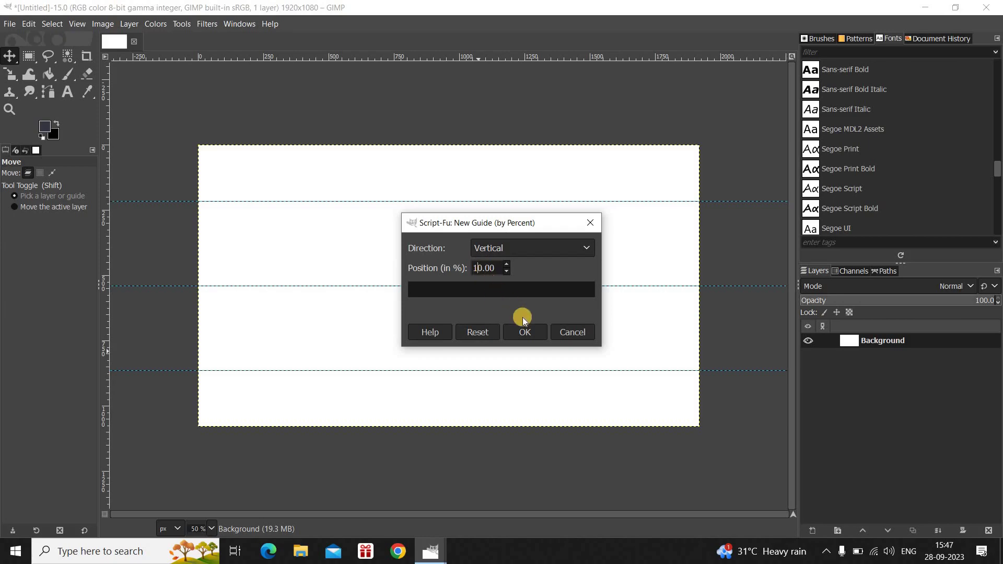
{"action": "left_click", "coordinate": [534, 332]}
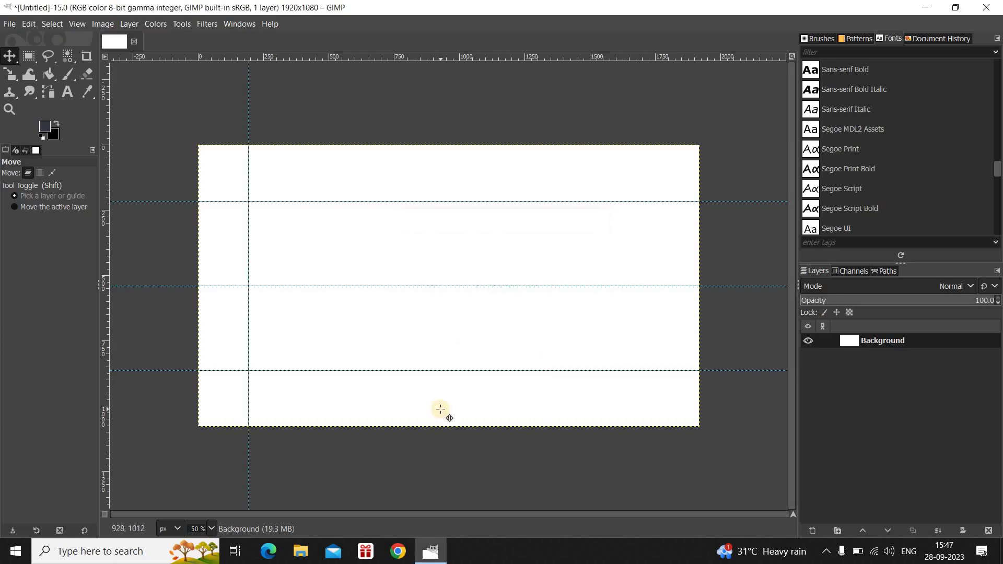
Add vertical guides at 30% and 50%.
{"action": "key", "text": "ctrl+shift+f"}
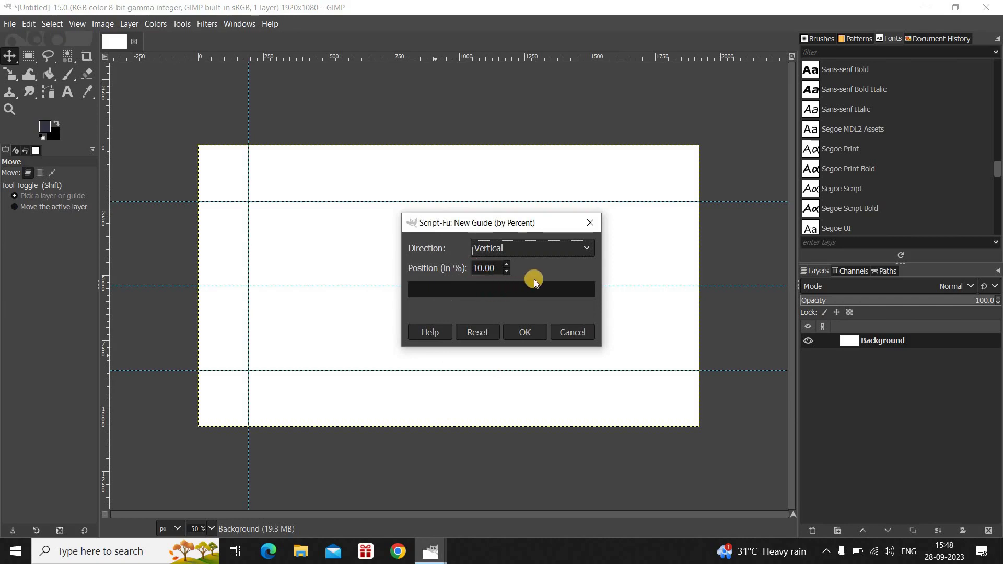
{"action": "left_click", "coordinate": [478, 268]}
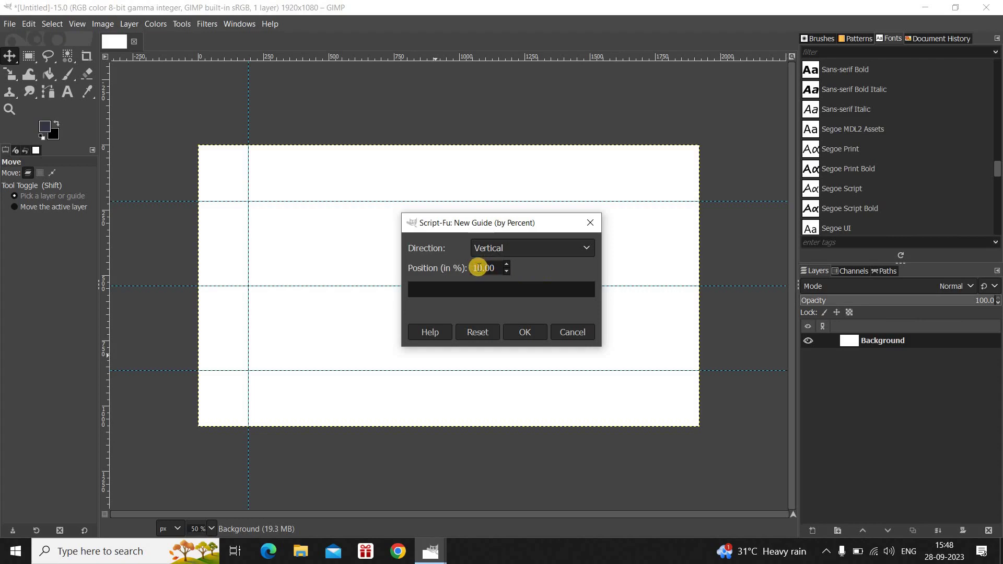
{"action": "key", "text": "BackSpace"}
{"action": "type", "text": "3"}
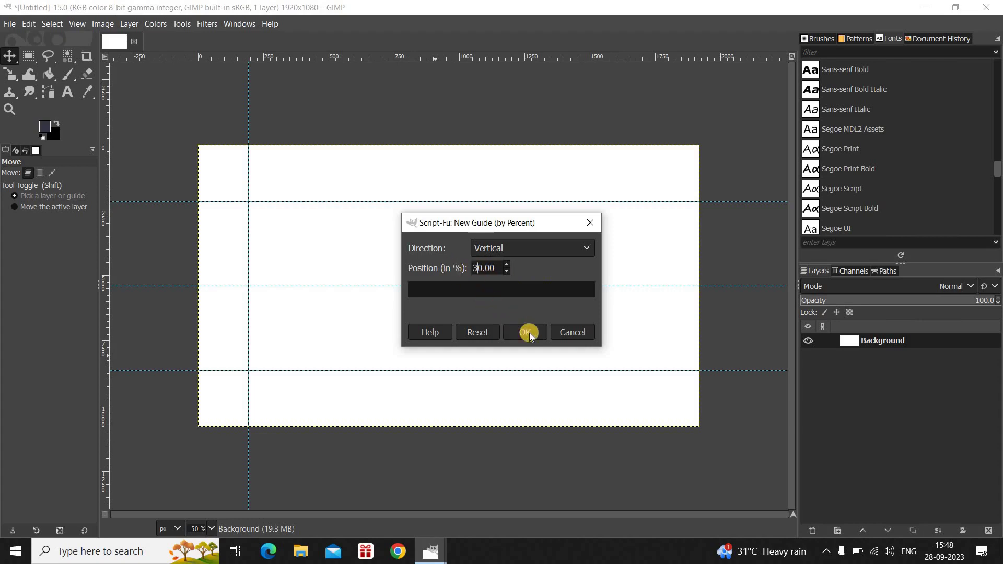
{"action": "left_click", "coordinate": [528, 332]}
{"action": "key", "text": "ctrl+shift+f"}
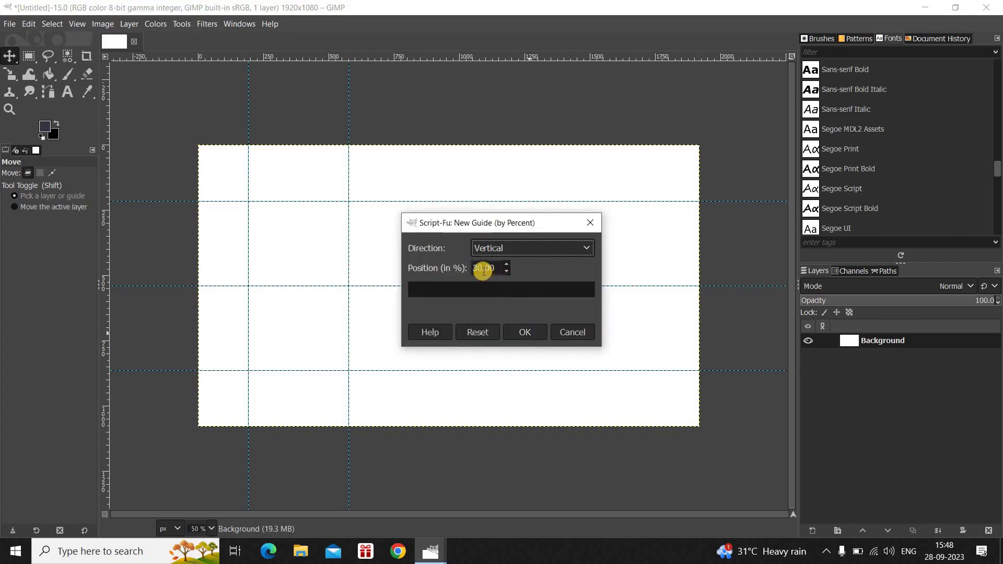
{"action": "left_click", "coordinate": [480, 268]}
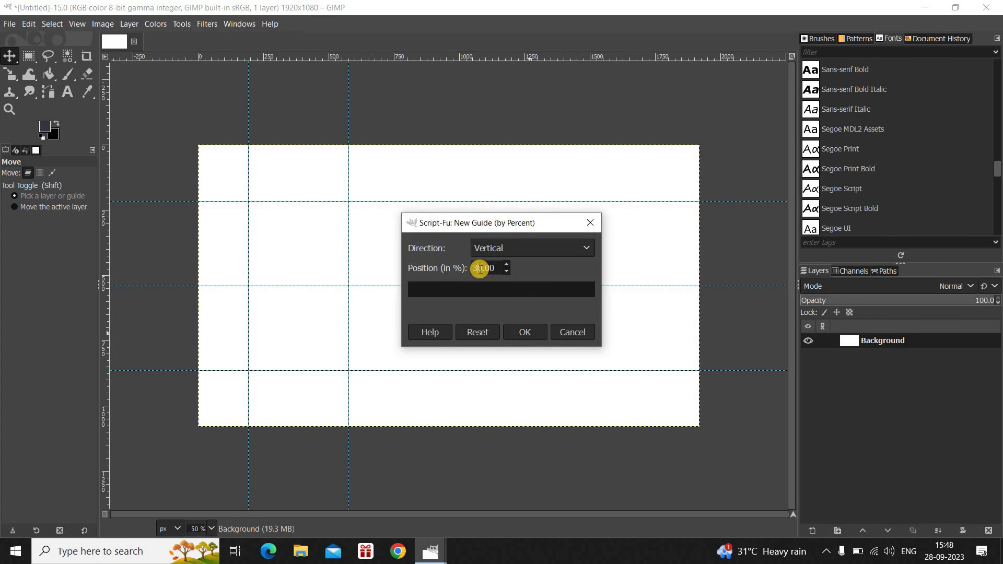
{"action": "key", "text": "BackSpace"}
{"action": "type", "text": "5"}
{"action": "left_click", "coordinate": [525, 331]}
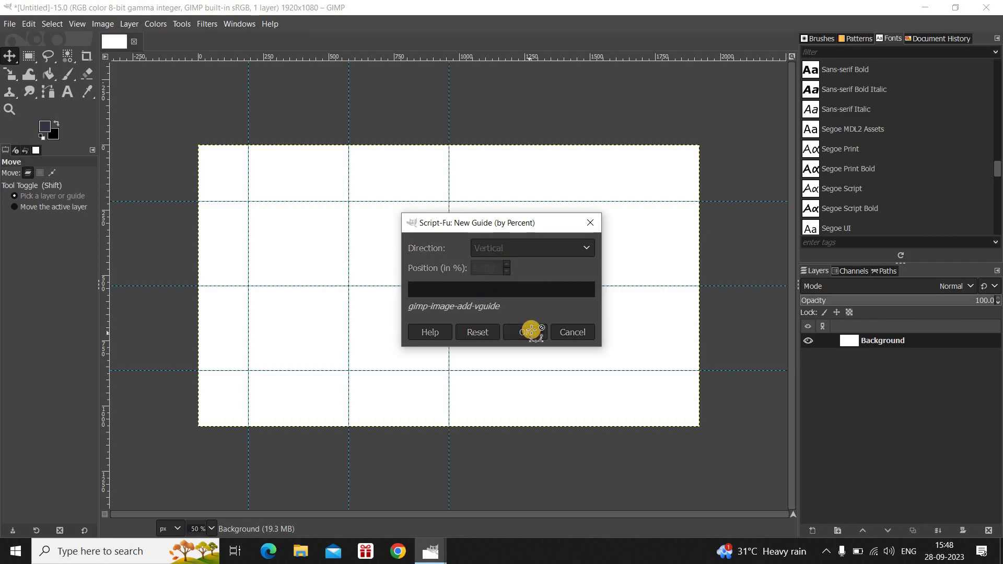
Add vertical guides at 70% and 90%.
{"action": "key", "text": "ctrl+shift+f"}
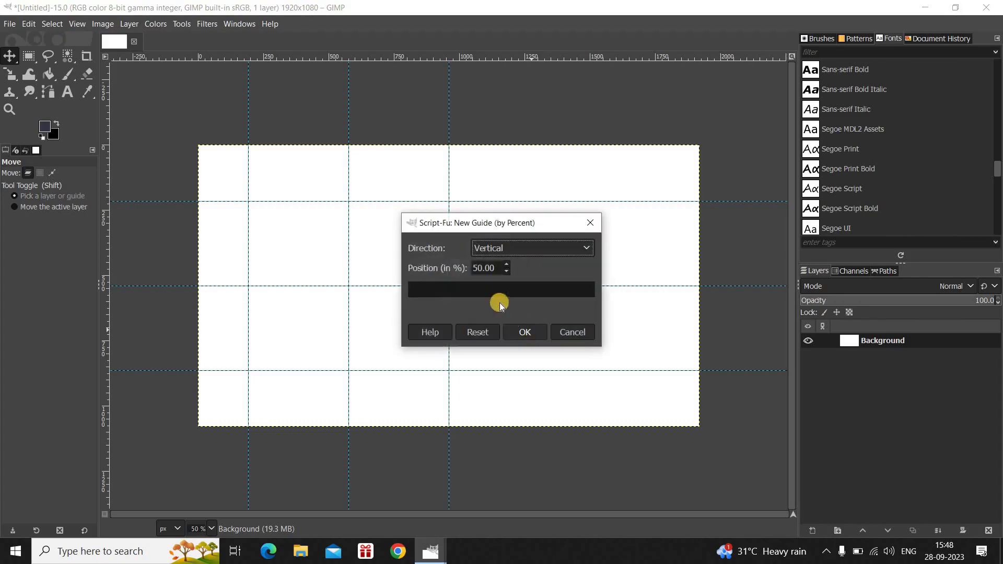
{"action": "left_click", "coordinate": [478, 269]}
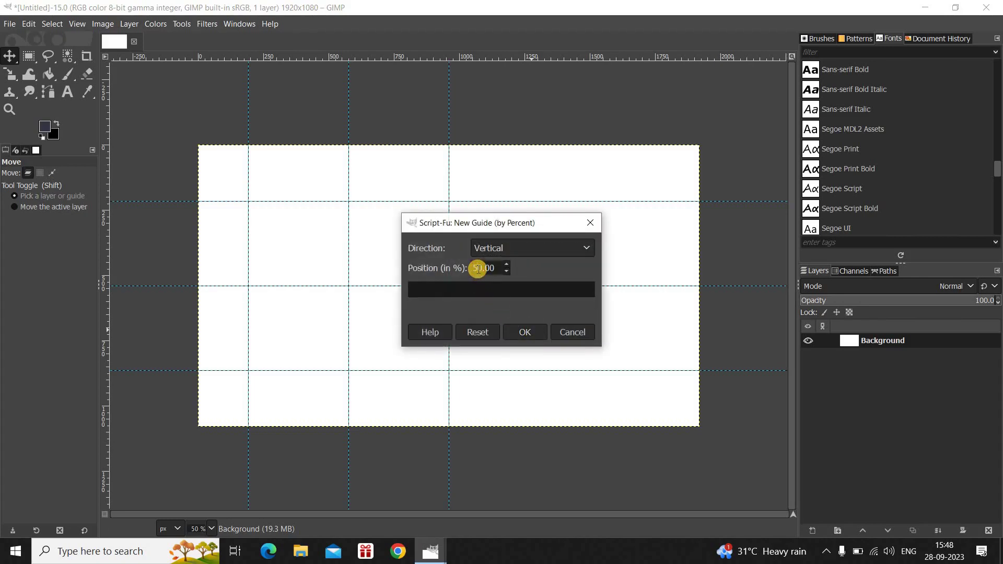
{"action": "type", "text": "7"}
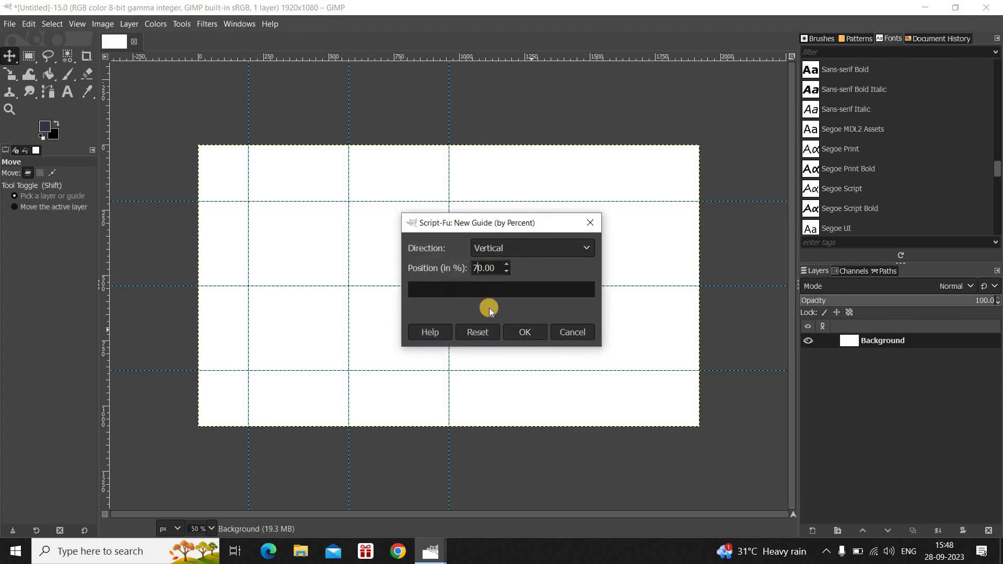
{"action": "left_click", "coordinate": [525, 330]}
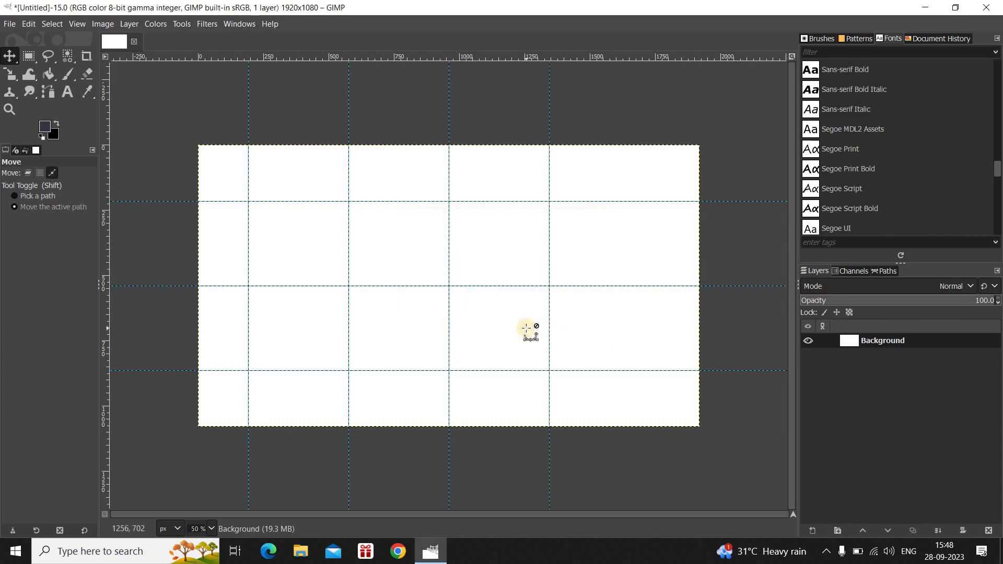
{"action": "key", "text": "ctrl+shift+f"}
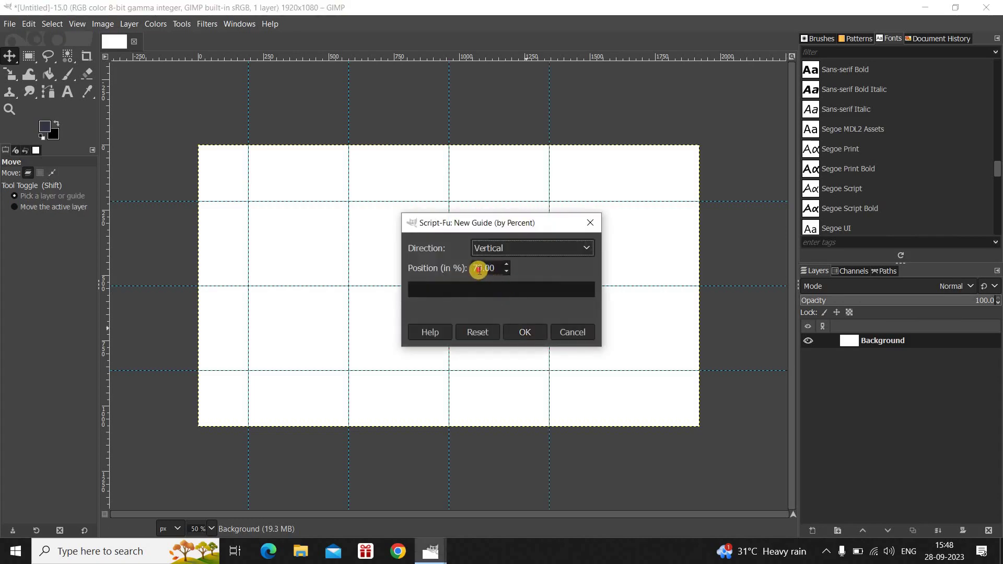
{"action": "left_click", "coordinate": [479, 269]}
{"action": "double_click", "coordinate": [479, 269]}
{"action": "type", "text": "90.00"}
{"action": "left_click", "coordinate": [525, 333]}
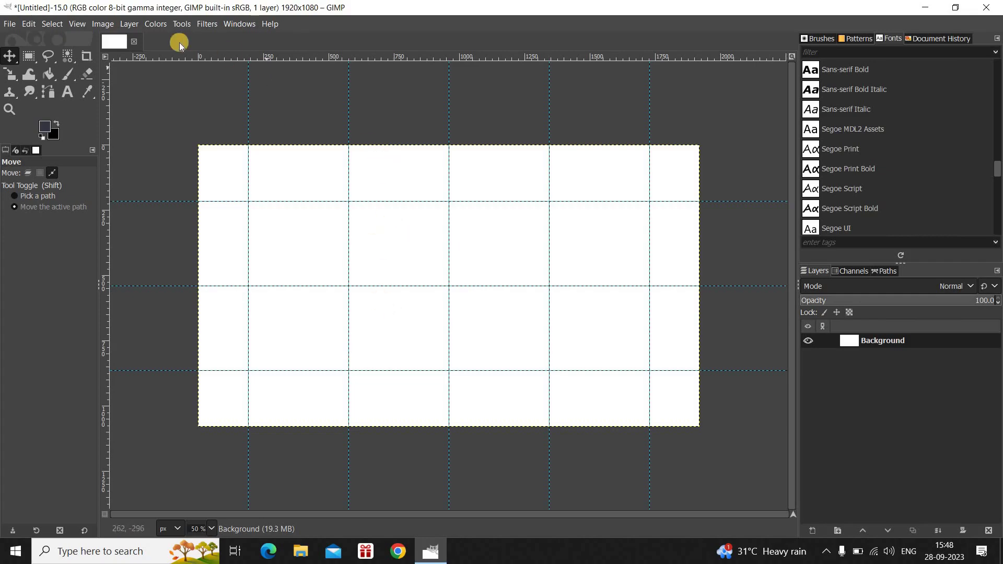
Draw a straight path anchored at the 10%, 30%, 50%, 70% and 90% crossings on the centre guide.
{"action": "left_click", "coordinate": [47, 93]}
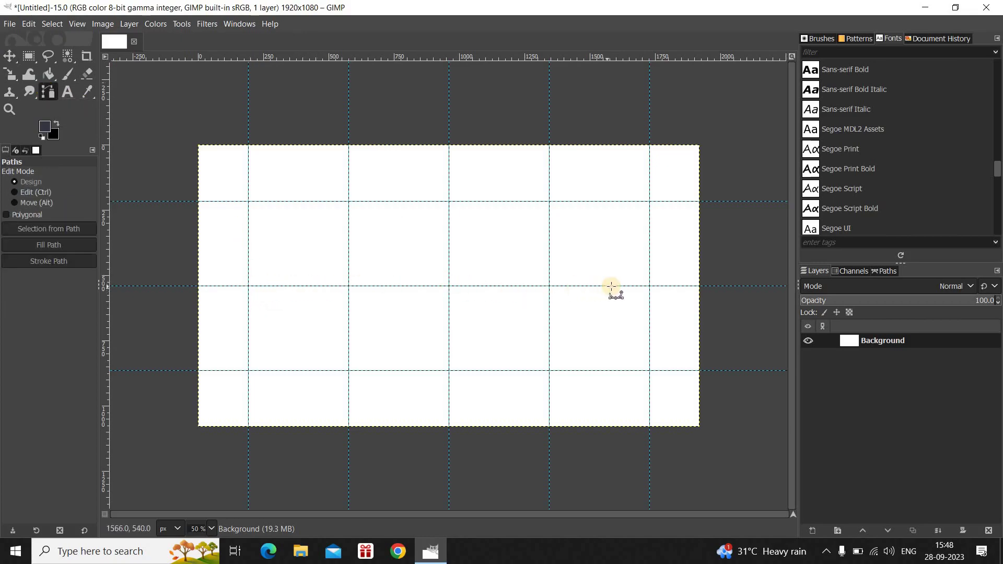
{"action": "left_click", "coordinate": [248, 285]}
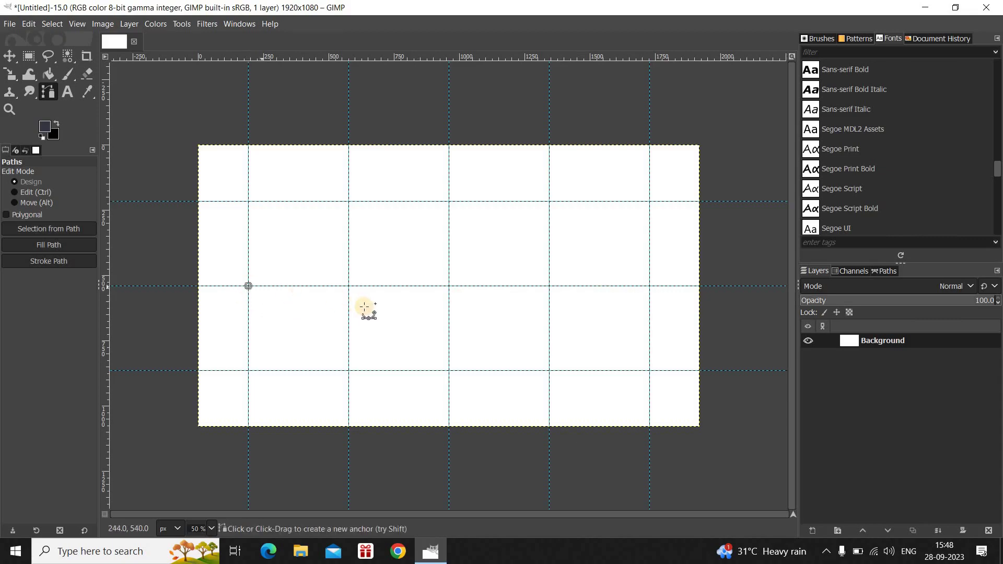
{"action": "left_click", "coordinate": [349, 286]}
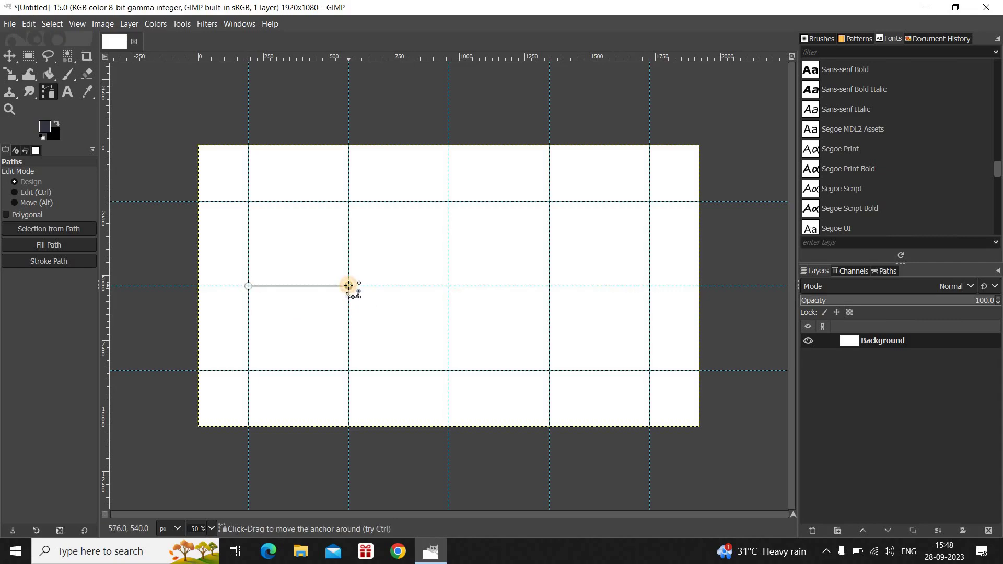
{"action": "left_click", "coordinate": [450, 286]}
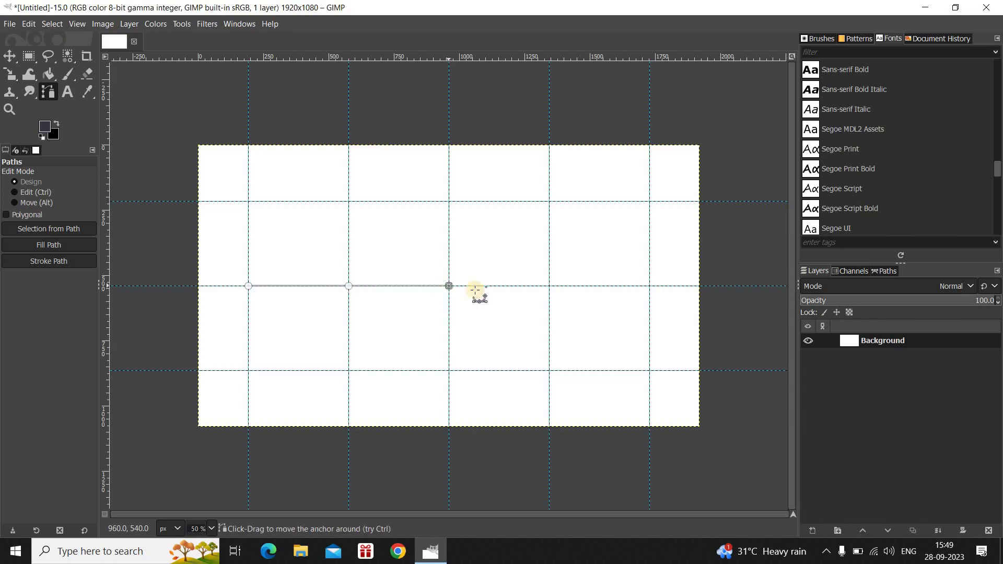
{"action": "left_click", "coordinate": [549, 286]}
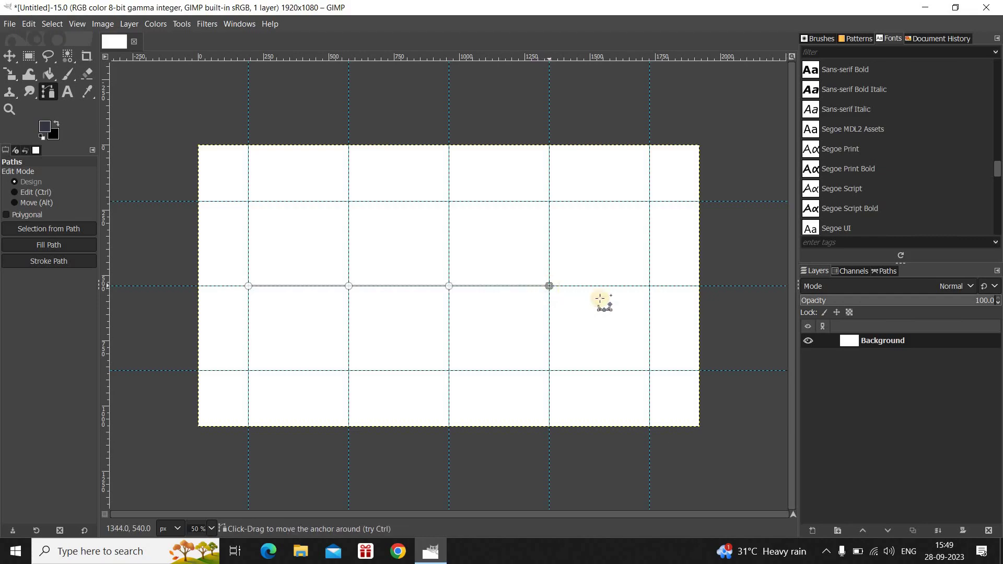
{"action": "left_click", "coordinate": [650, 285]}
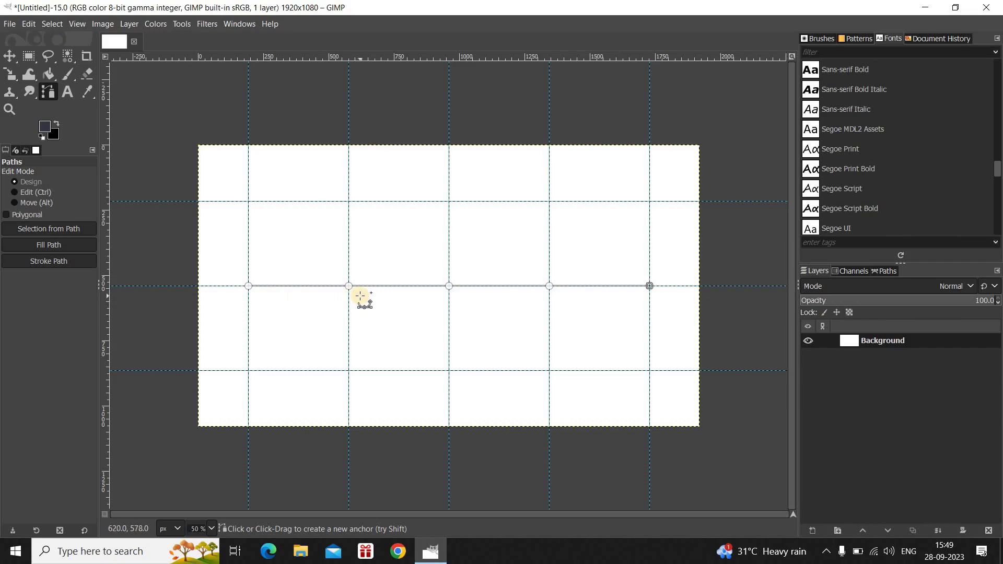
Drag the first anchor's handles down and up to bend the first segment upward.
{"action": "left_click", "coordinate": [248, 286]}
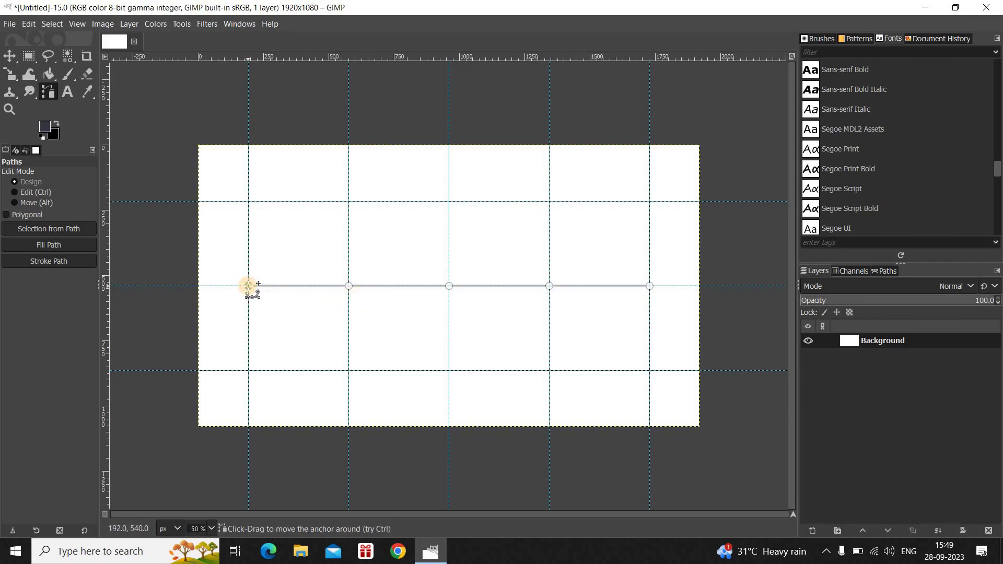
{"action": "key", "text": "ctrl"}
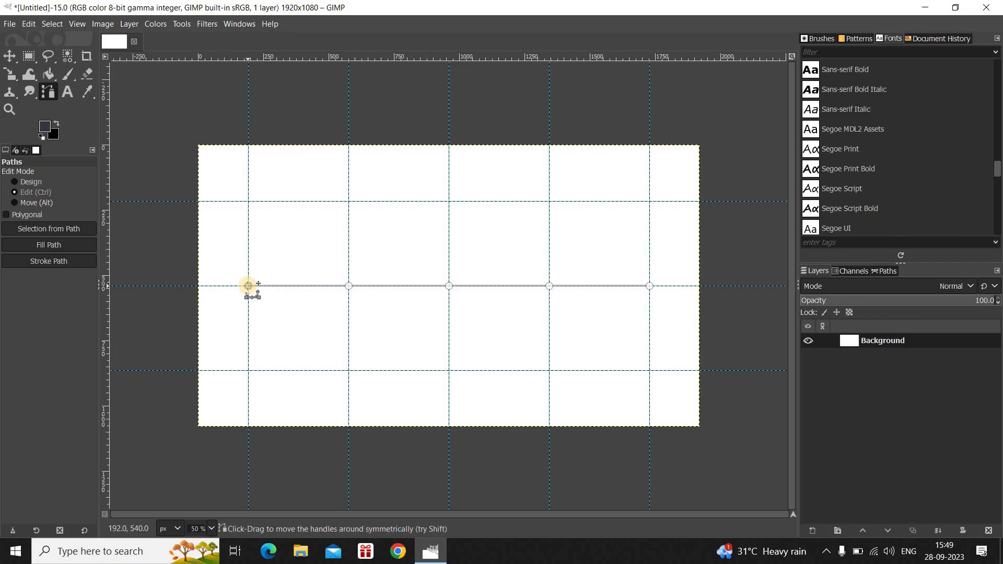
{"action": "left_click_drag", "start_coordinate": [248, 285], "coordinate": [250, 371]}
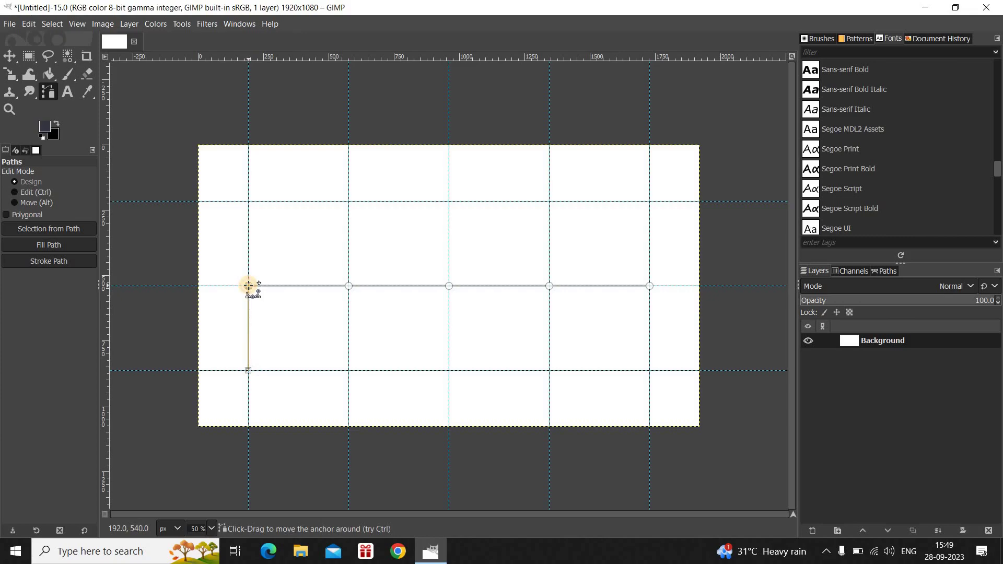
{"action": "key", "text": "ctrl"}
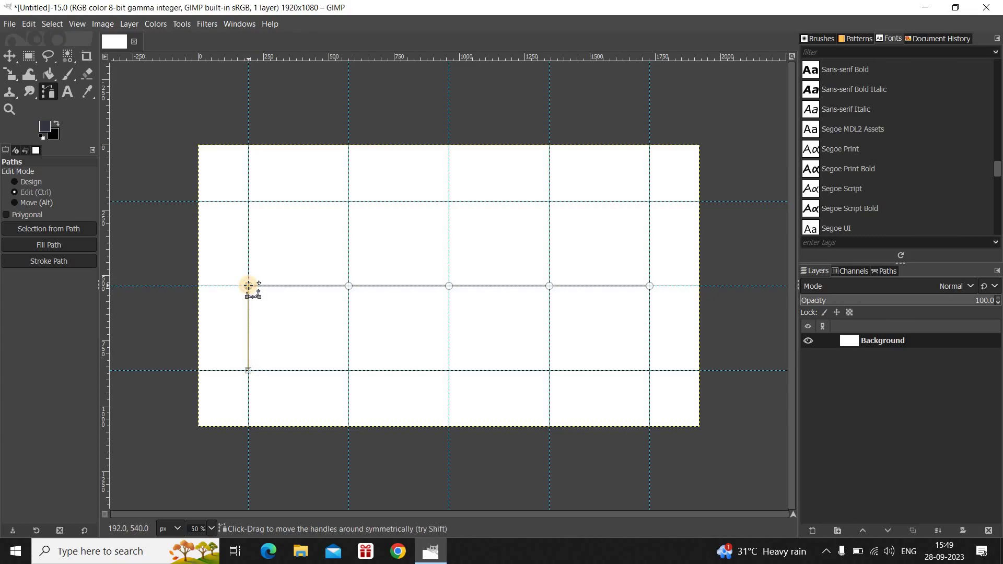
{"action": "left_click_drag", "start_coordinate": [249, 286], "coordinate": [250, 202]}
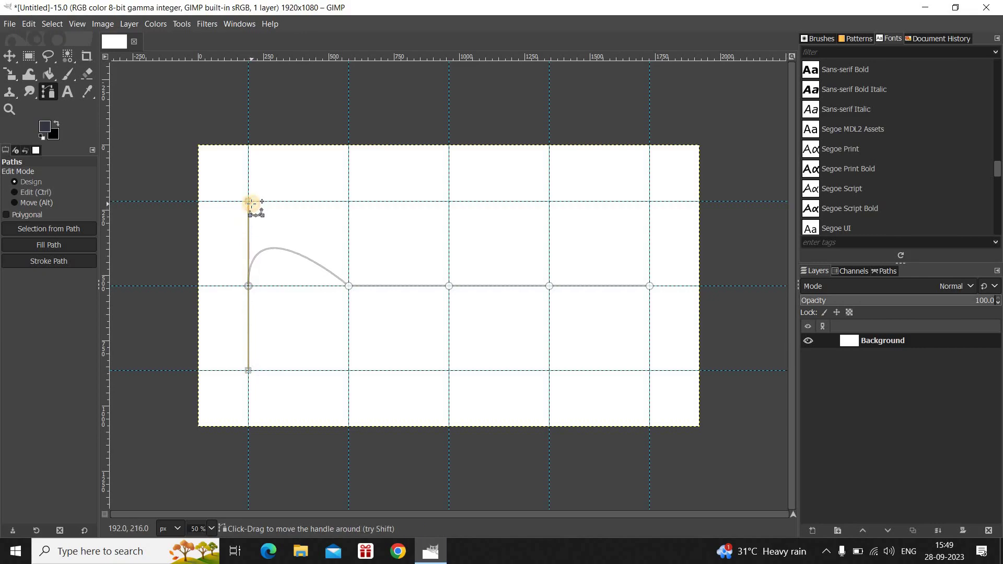
Shape the 30% anchor's handles to round the first arch and dip the second segment.
{"action": "left_click", "coordinate": [349, 286]}
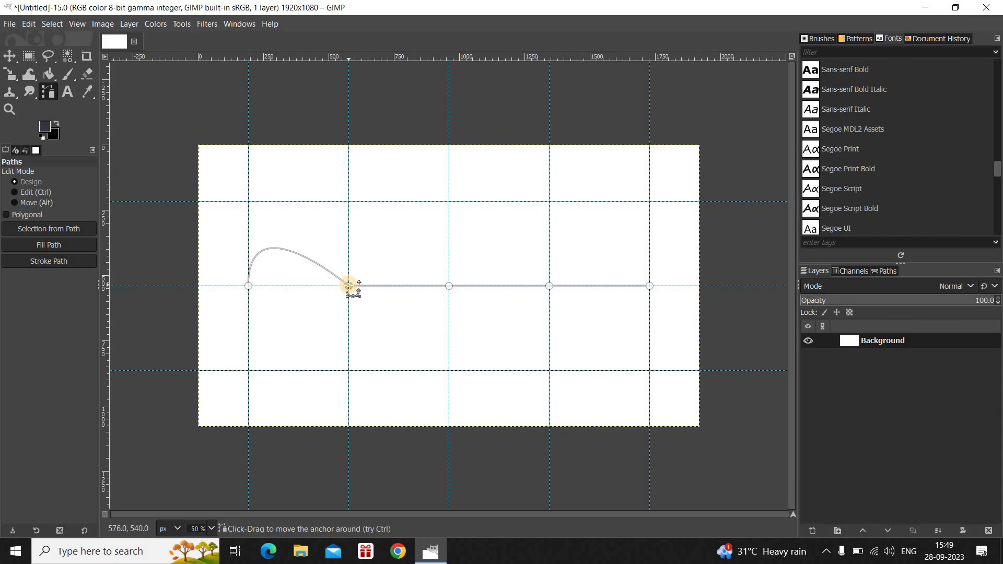
{"action": "key", "text": "ctrl"}
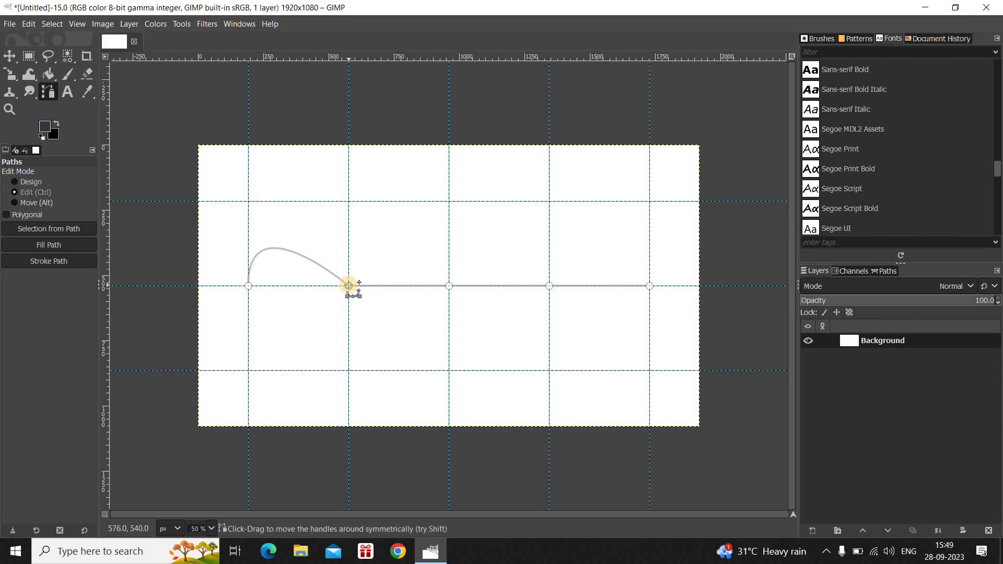
{"action": "left_click_drag", "start_coordinate": [348, 285], "coordinate": [349, 201]}
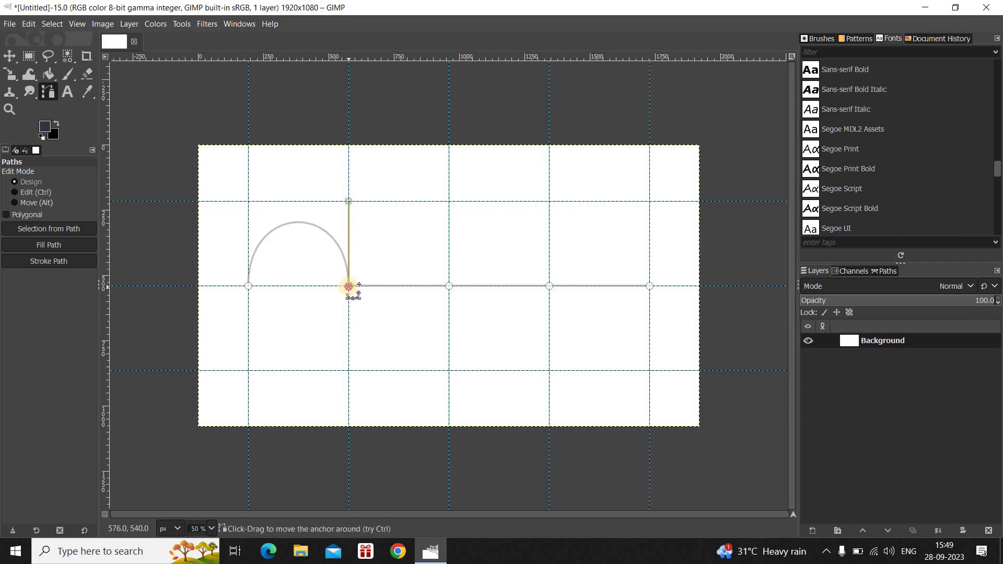
{"action": "key", "text": "ctrl"}
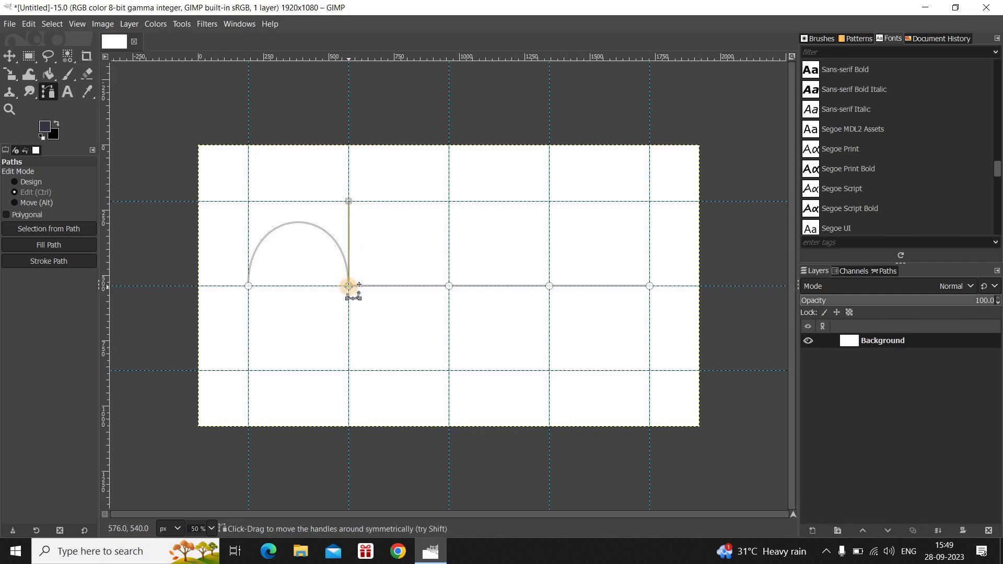
{"action": "left_click_drag", "start_coordinate": [348, 286], "coordinate": [348, 371]}
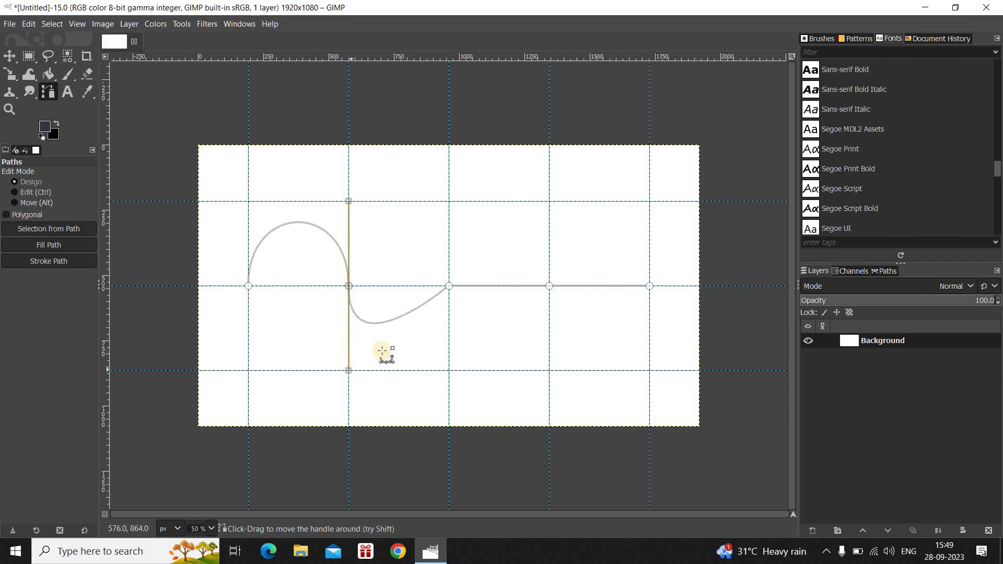
Drag the centre anchor's handles down and up to deepen the dip and start the next arch.
{"action": "left_click", "coordinate": [449, 286]}
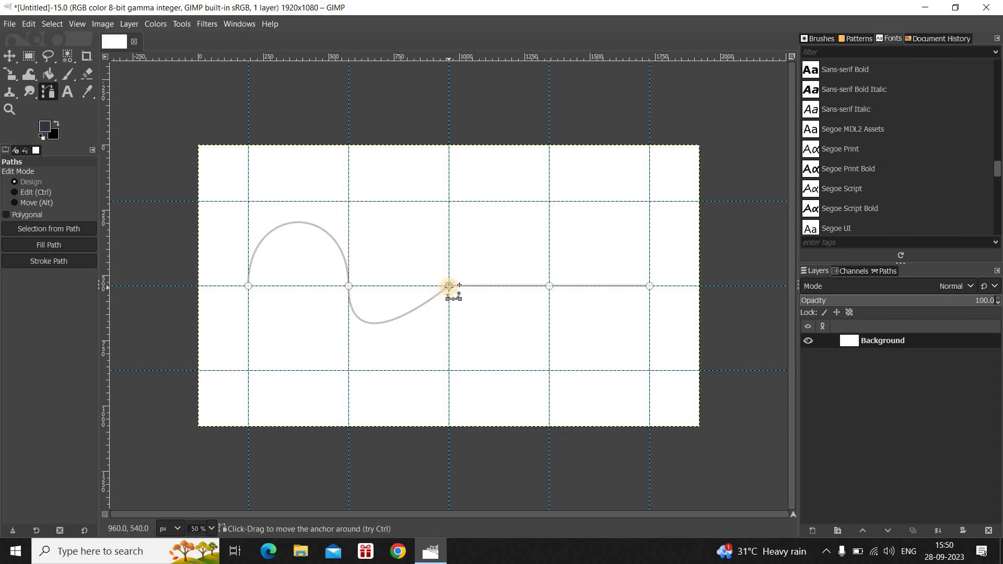
{"action": "key", "text": "ctrl"}
{"action": "left_click_drag", "start_coordinate": [449, 286], "coordinate": [449, 370]}
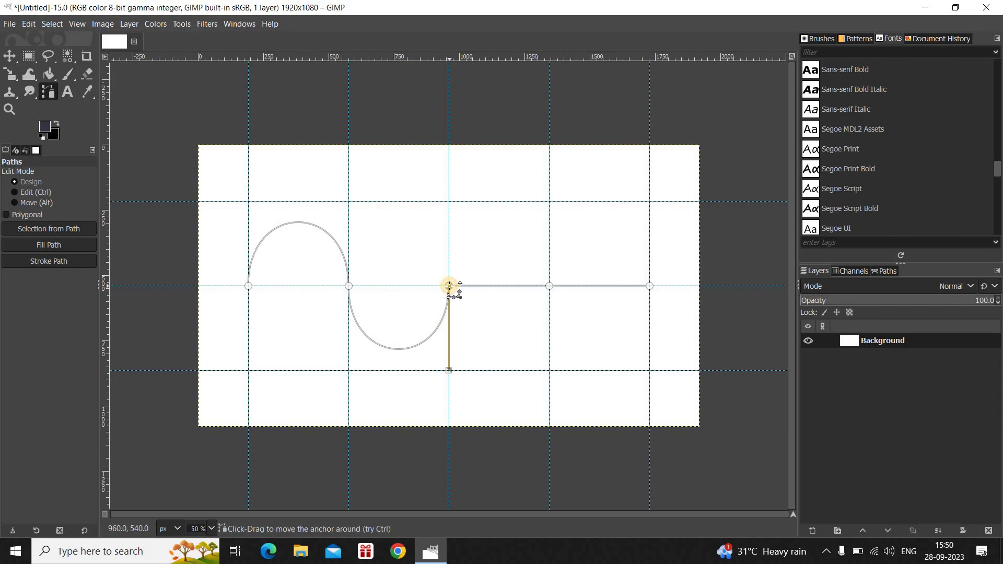
{"action": "key", "text": "ctrl"}
{"action": "left_click_drag", "start_coordinate": [449, 286], "coordinate": [450, 202]}
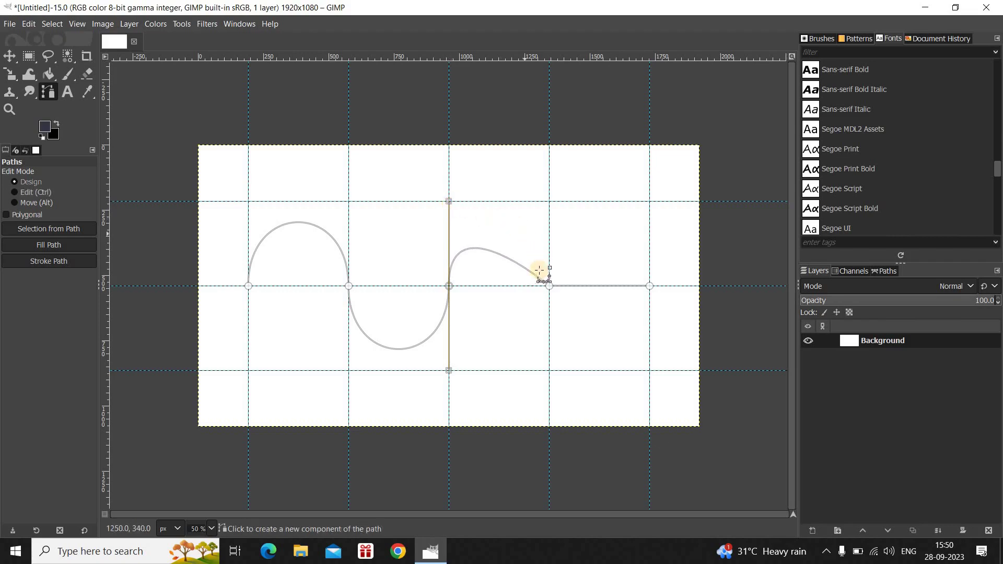
Pull the 70% anchor's handles up and down to round the second arch and dip the next section.
{"action": "left_click", "coordinate": [550, 285]}
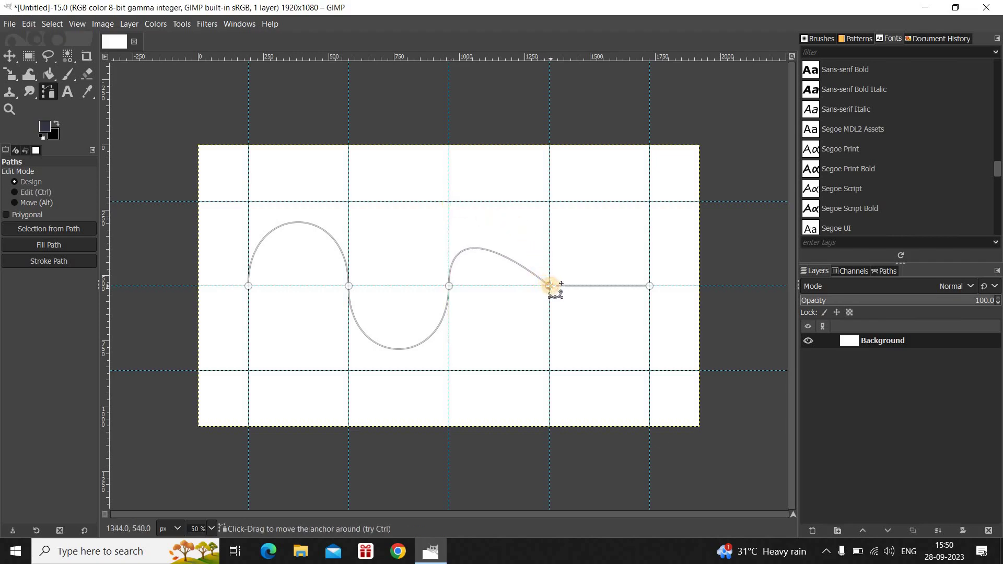
{"action": "key", "text": "ctrl"}
{"action": "left_click_drag", "start_coordinate": [550, 285], "coordinate": [549, 201]}
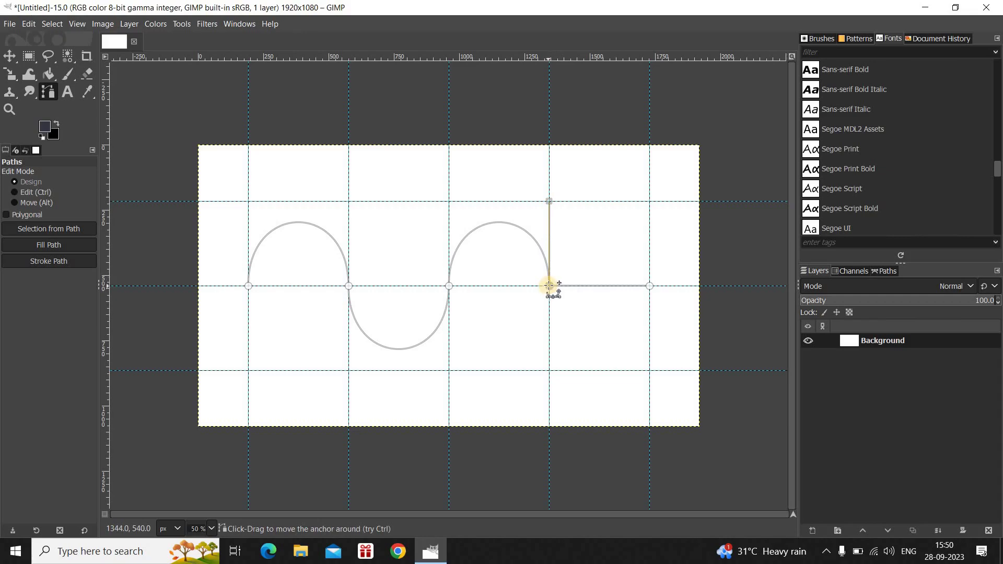
{"action": "key", "text": "ctrl"}
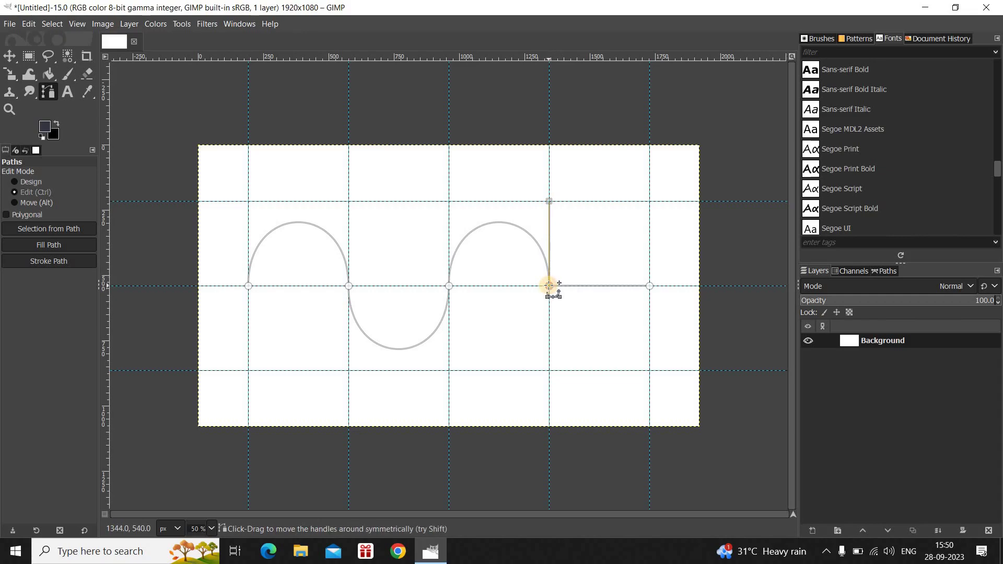
{"action": "left_click_drag", "start_coordinate": [549, 286], "coordinate": [552, 370]}
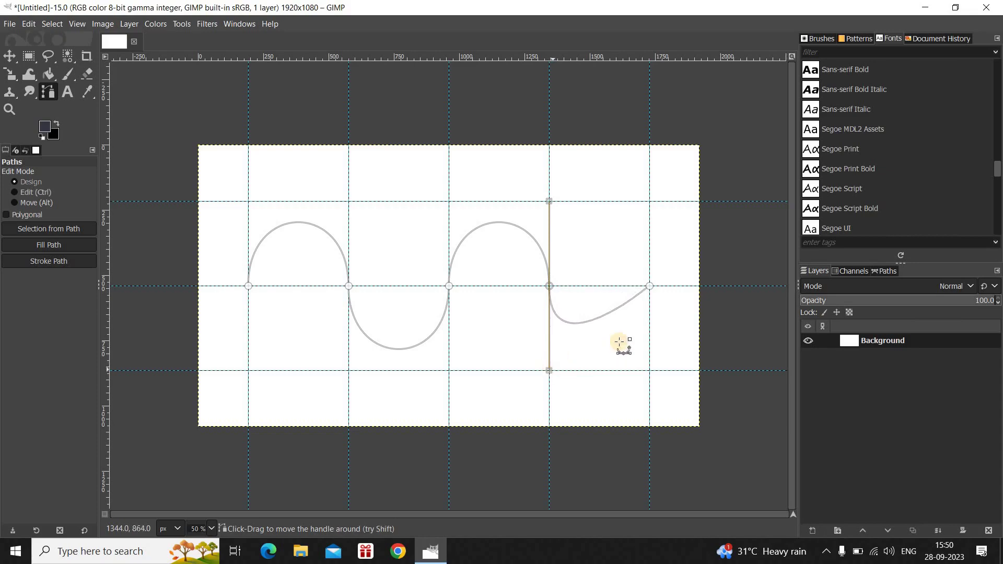
Pull the end anchor's handles up and down to bend the last section into a dip.
{"action": "left_click", "coordinate": [650, 286]}
{"action": "key", "text": "ctrl"}
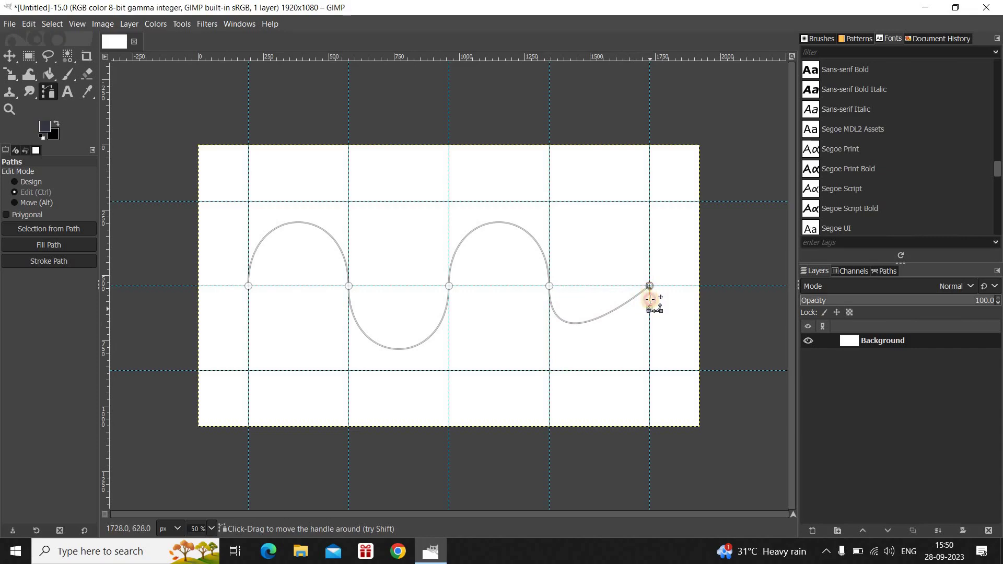
{"action": "left_click_drag", "start_coordinate": [650, 285], "coordinate": [650, 201]}
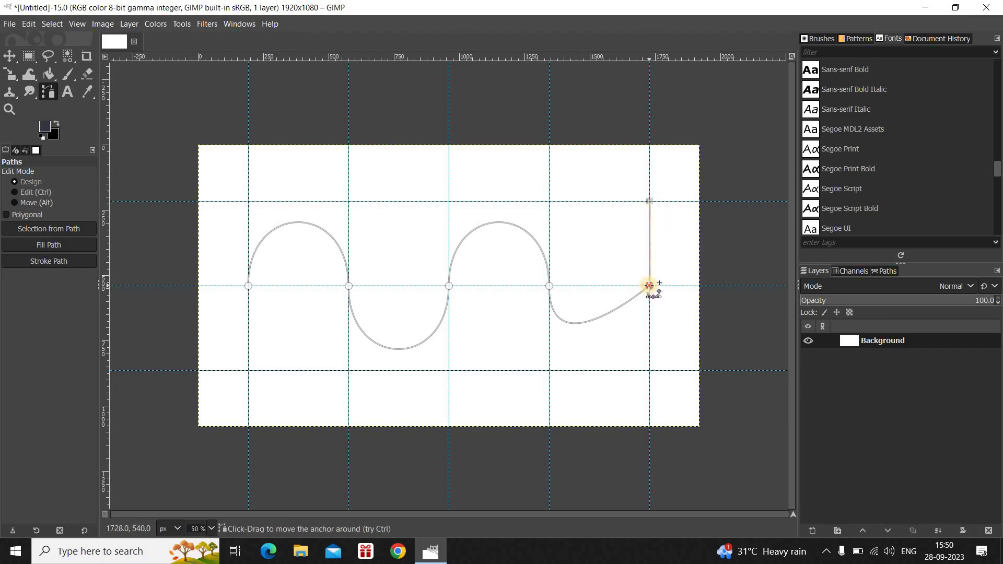
{"action": "key", "text": "ctrl"}
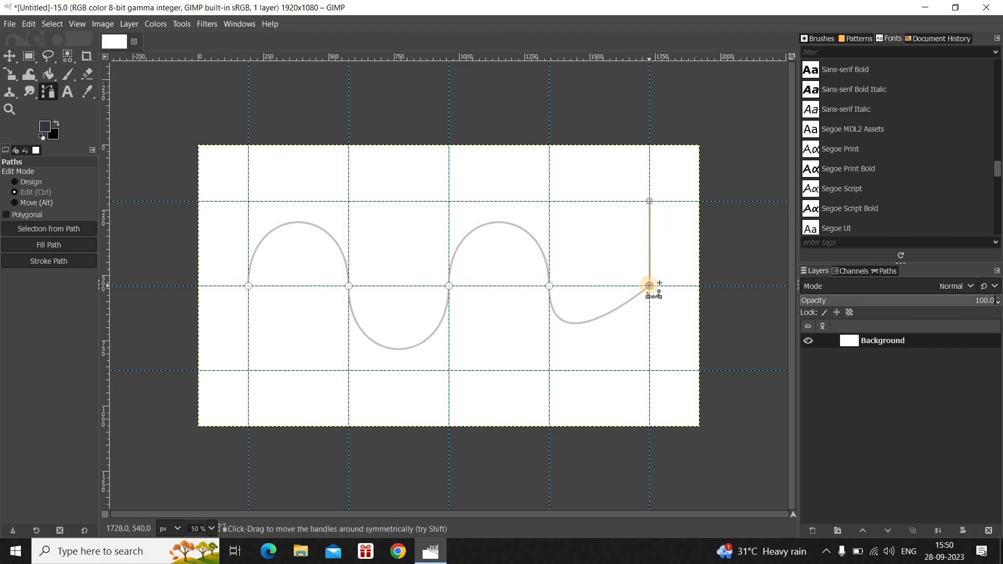
{"action": "left_click_drag", "start_coordinate": [649, 285], "coordinate": [650, 369]}
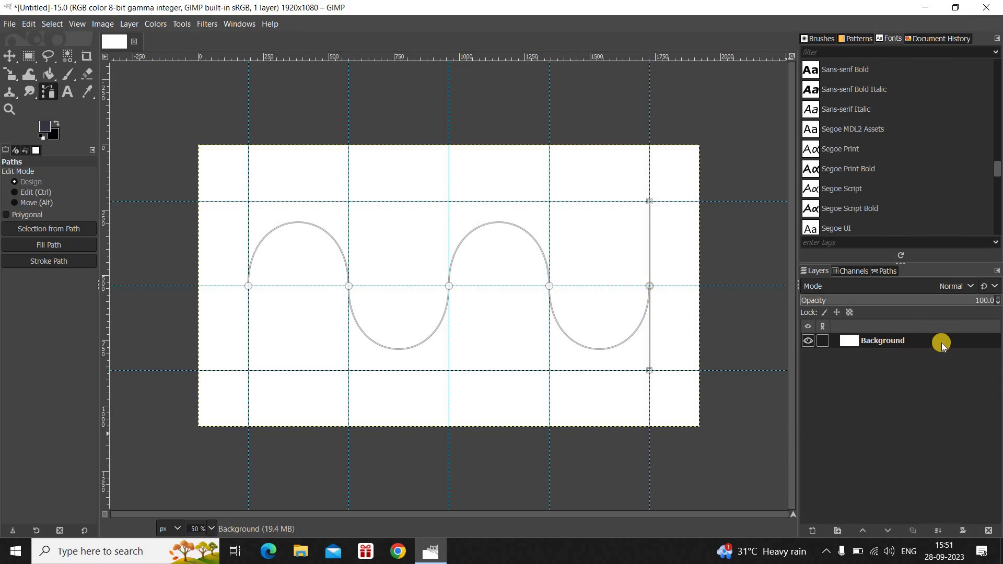
Add a transparent layer named Layer, make it active, and select the Unnamed path.
{"action": "left_click", "coordinate": [814, 530]}
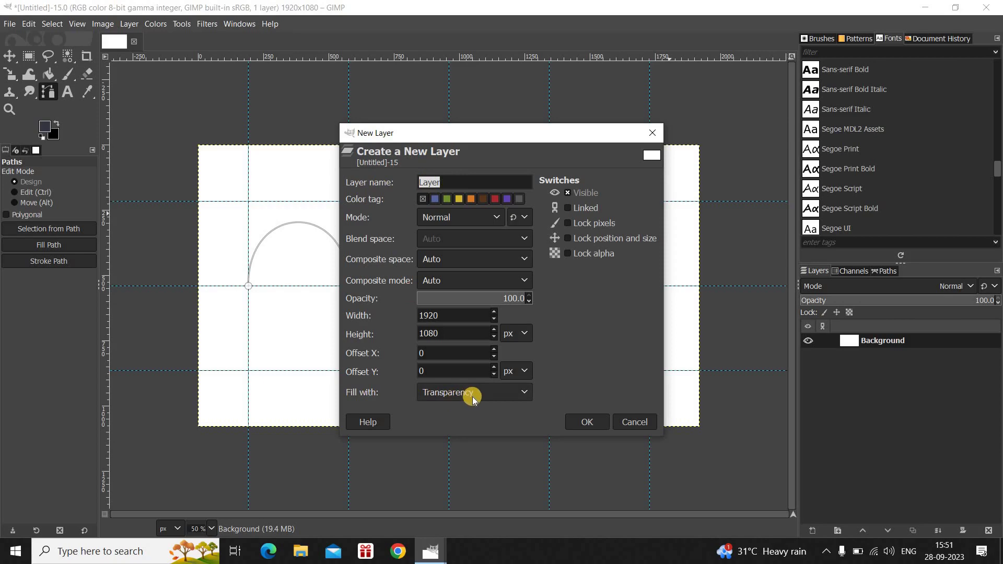
{"action": "left_click", "coordinate": [585, 423]}
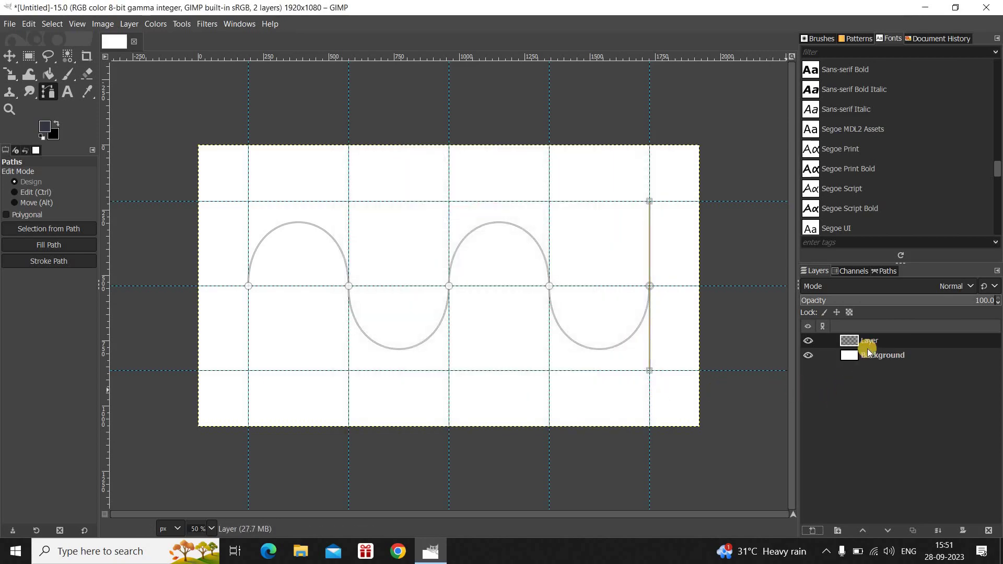
{"action": "left_click", "coordinate": [888, 271]}
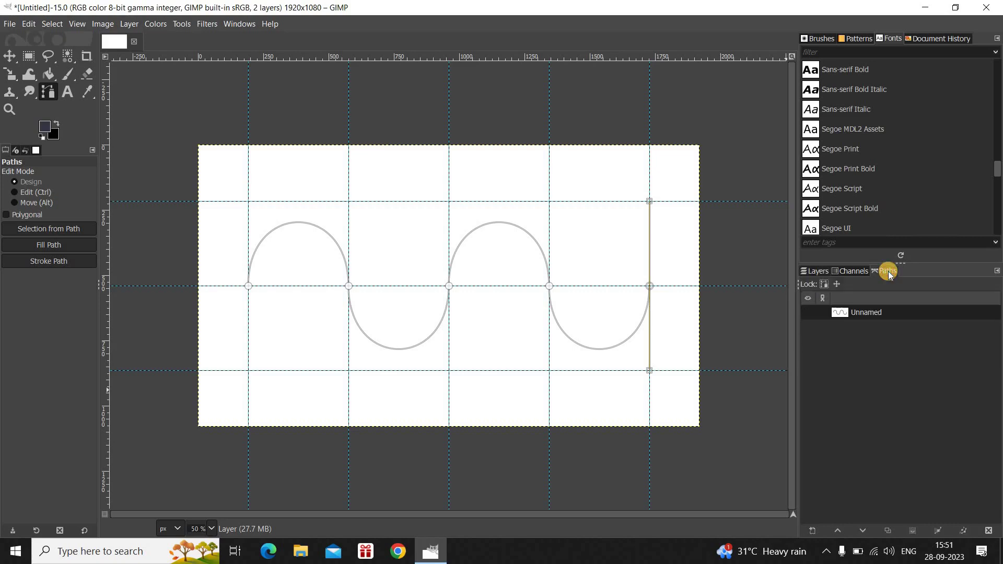
{"action": "left_click", "coordinate": [819, 271]}
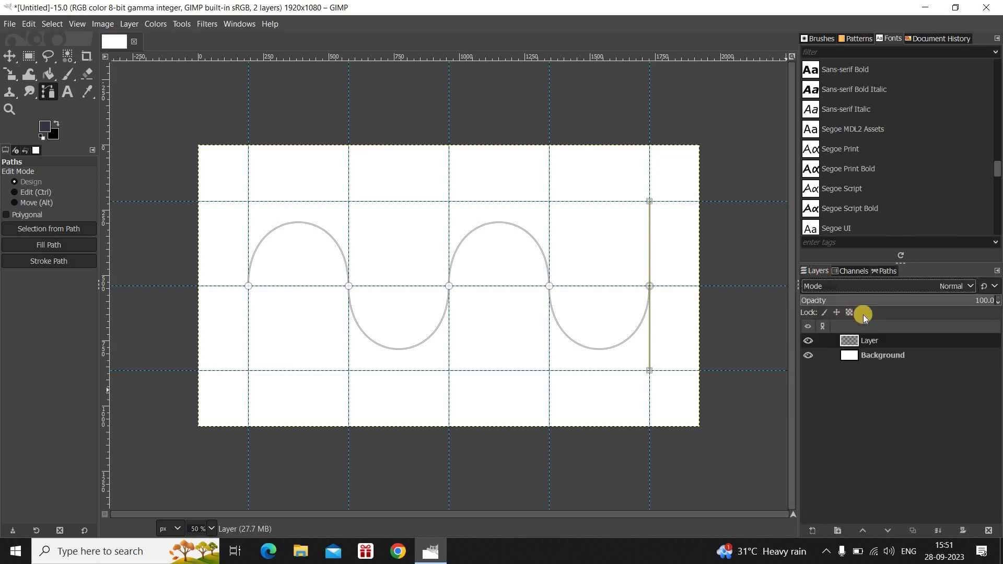
{"action": "left_click", "coordinate": [901, 338]}
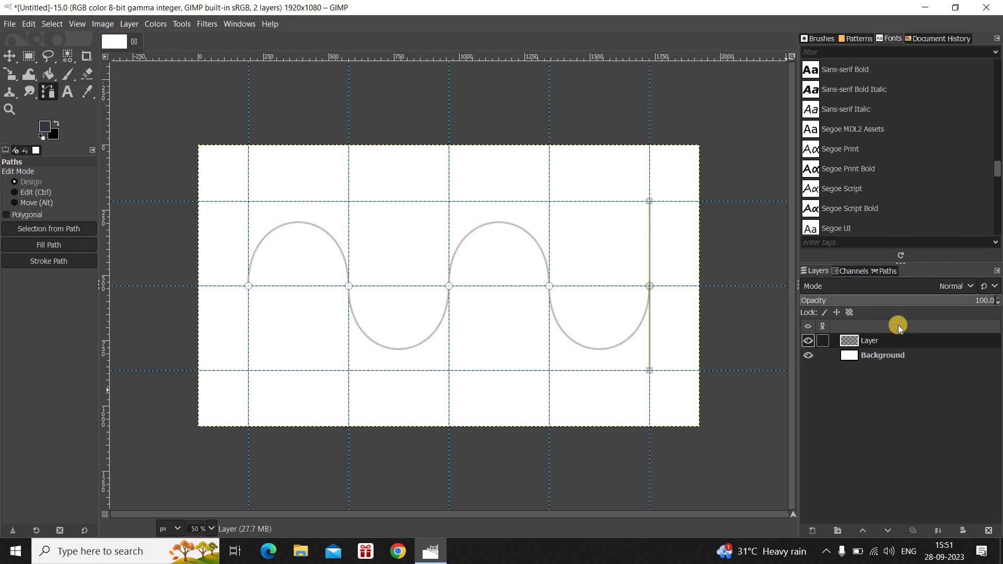
{"action": "left_click", "coordinate": [891, 271]}
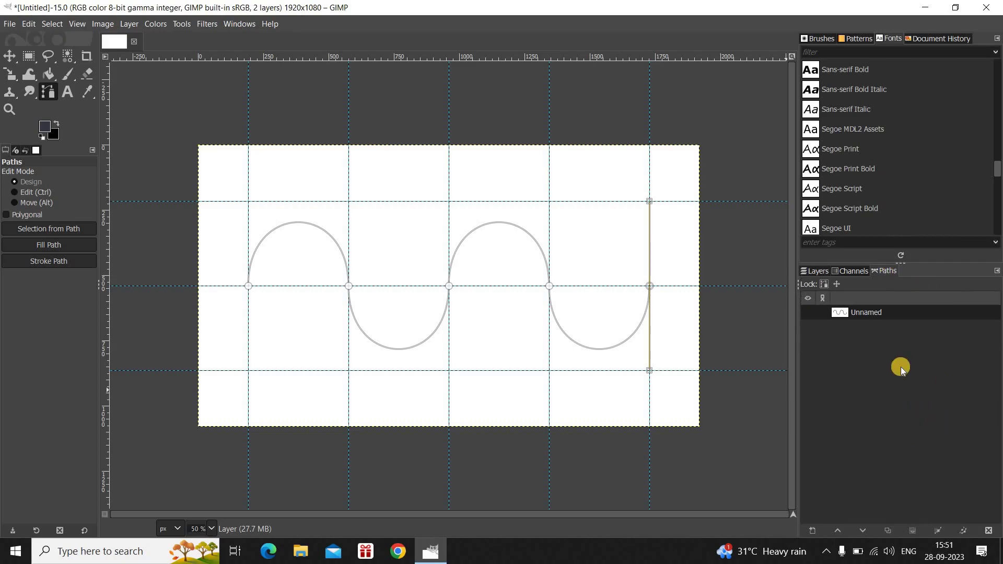
{"action": "left_click", "coordinate": [892, 316]}
Stroke the wave path onto the new layer as a 15 px solid-colour line.
{"action": "left_click", "coordinate": [964, 529]}
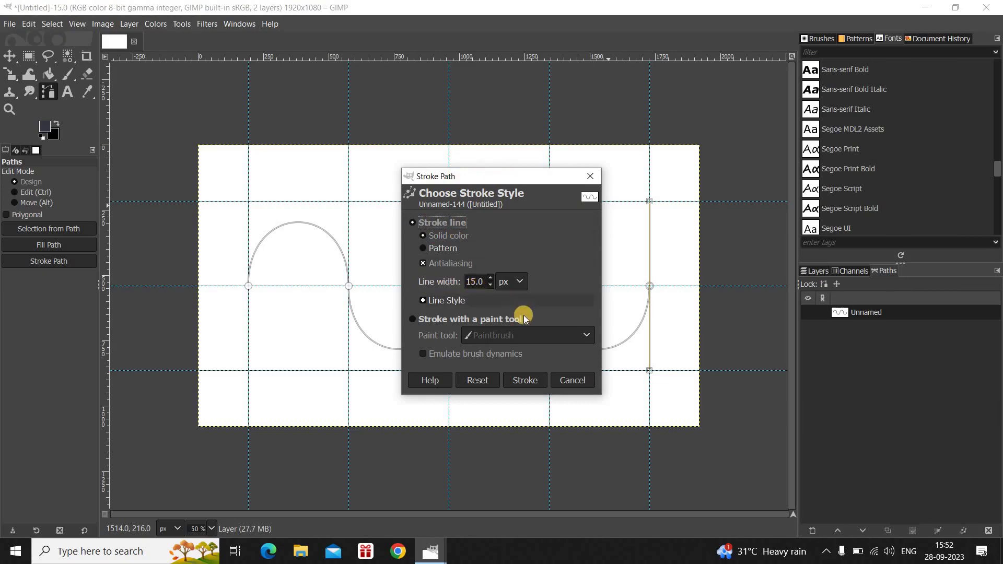
{"action": "left_click", "coordinate": [525, 381]}
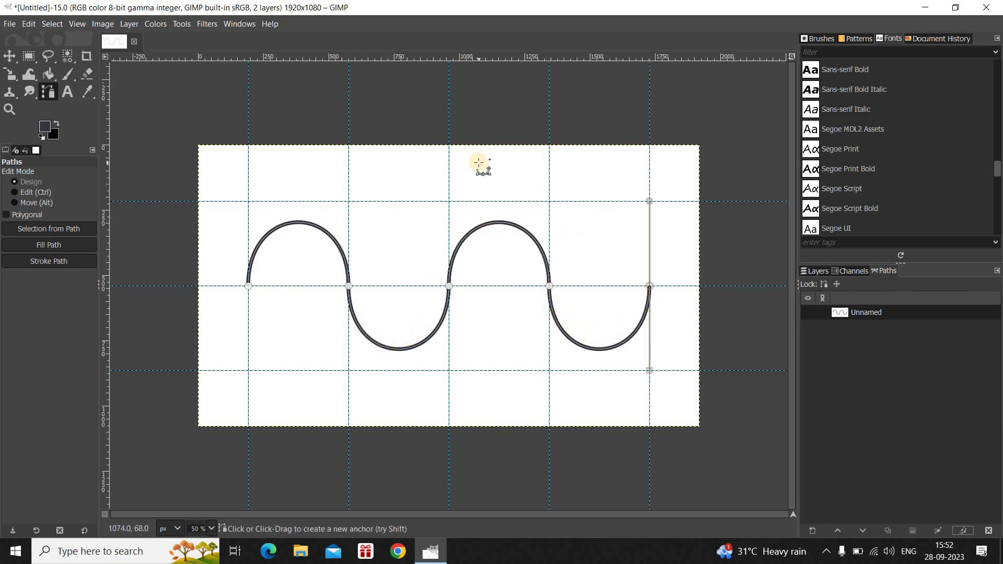
{"action": "left_click", "coordinate": [9, 57]}
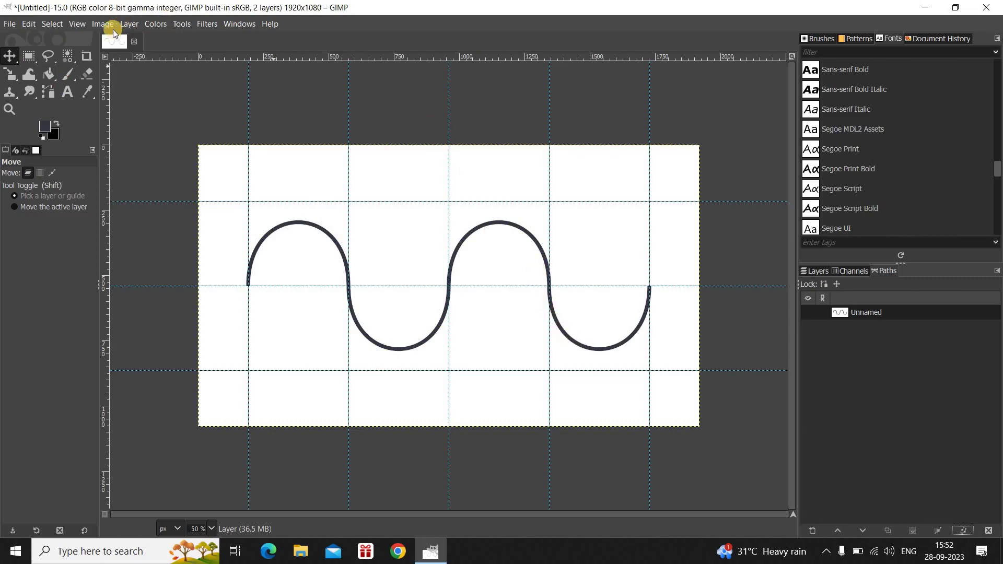
Remove all guides from the image and return to the Layers list.
{"action": "left_click", "coordinate": [101, 25]}
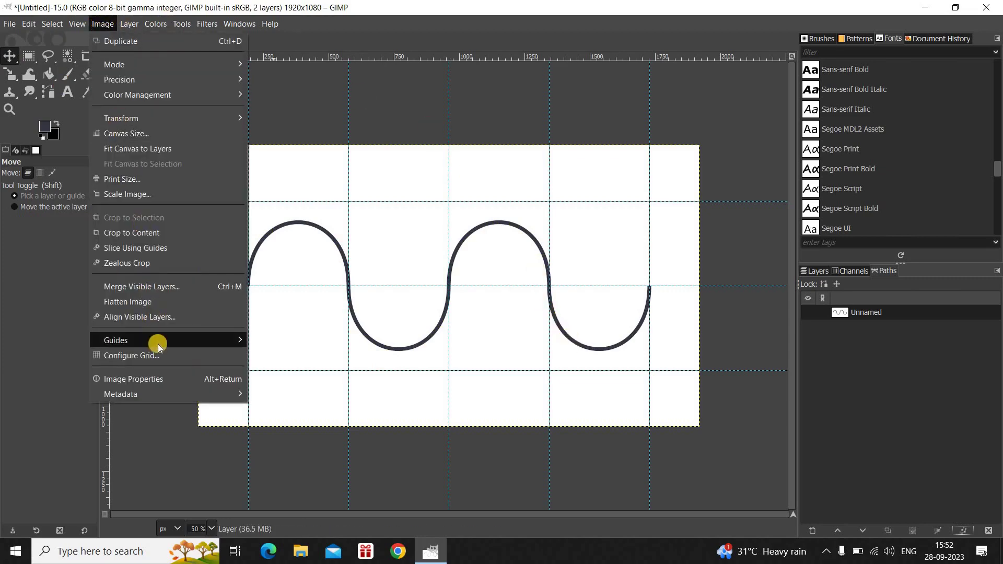
{"action": "mouse_move", "coordinate": [158, 344]}
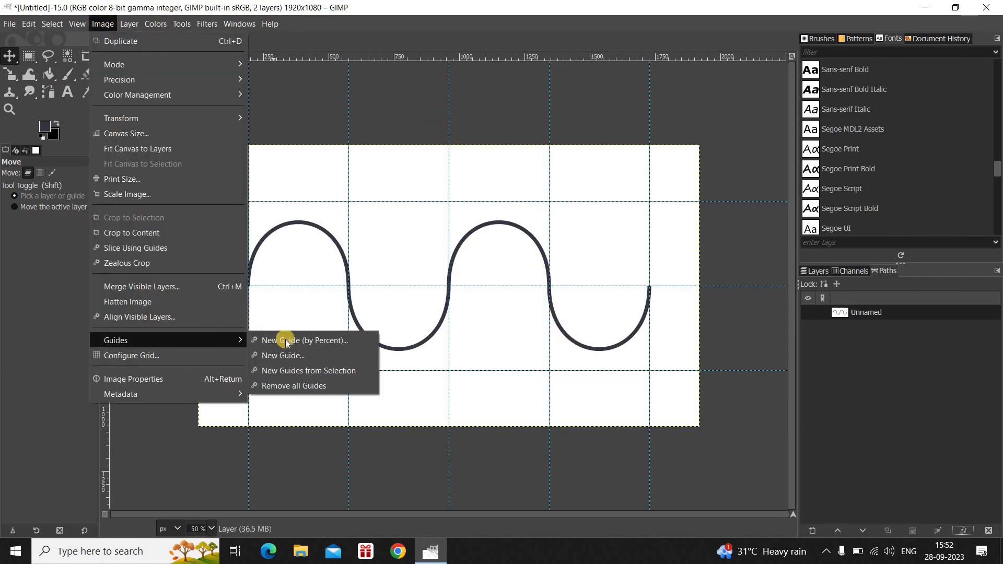
{"action": "left_click", "coordinate": [346, 385]}
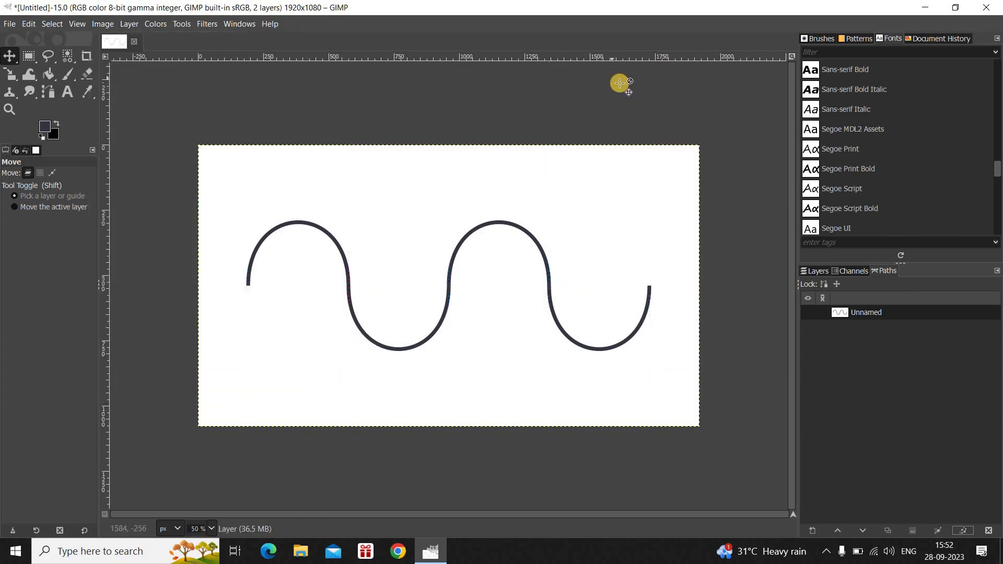
{"action": "left_click", "coordinate": [820, 271]}
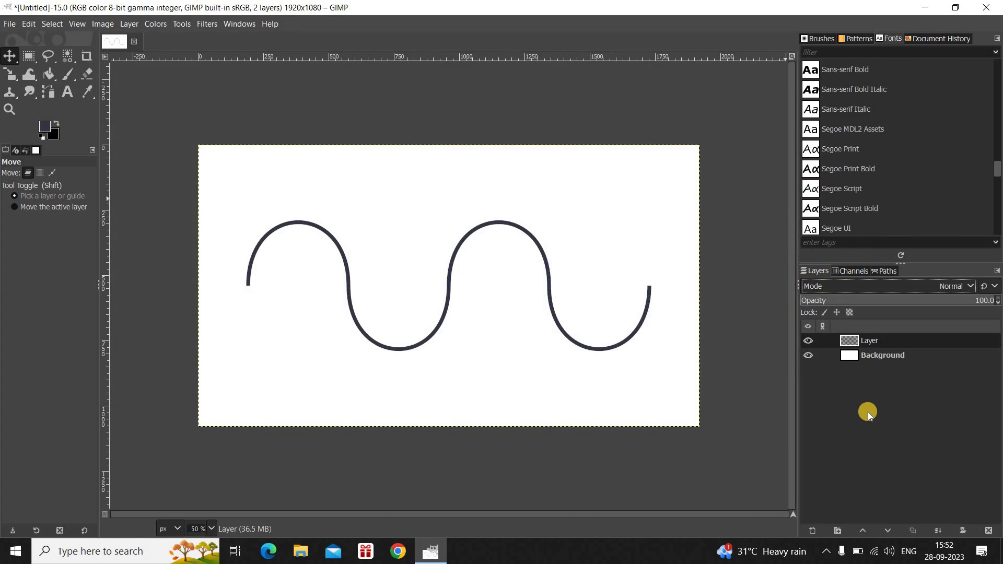